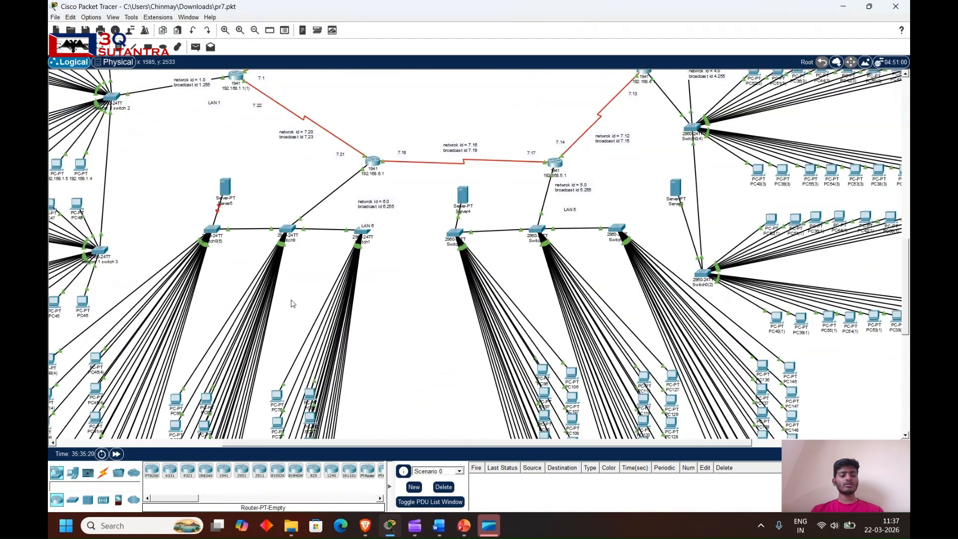
Examine the six-router ring and the switches, servers and PCs in the connected LANs.
{"action": "scroll", "coordinate": [287, 288], "scroll_direction": "down", "scroll_amount": 3}
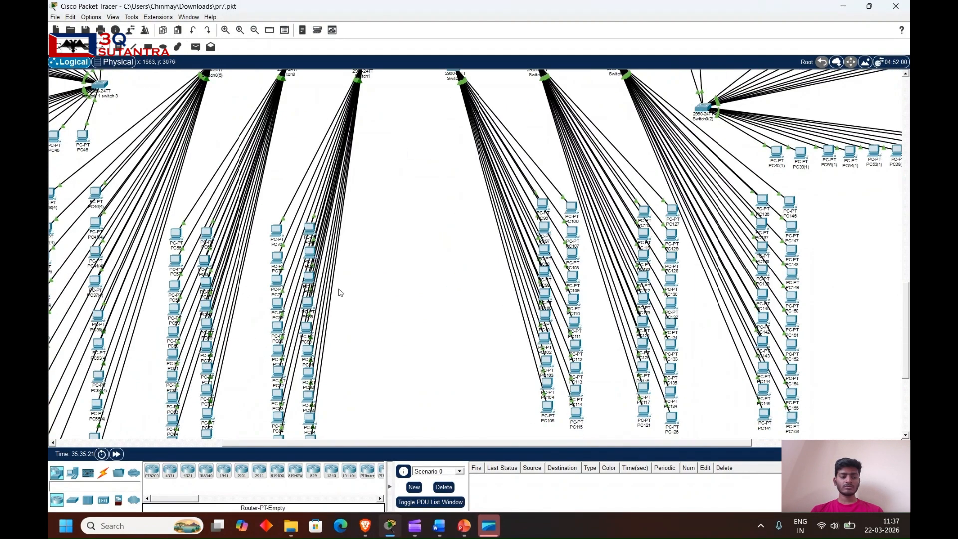
{"action": "scroll", "coordinate": [339, 300], "scroll_direction": "down", "scroll_amount": 2}
{"action": "scroll", "coordinate": [488, 289], "scroll_direction": "up", "scroll_amount": 4}
{"action": "scroll", "coordinate": [488, 292], "scroll_direction": "up", "scroll_amount": 4}
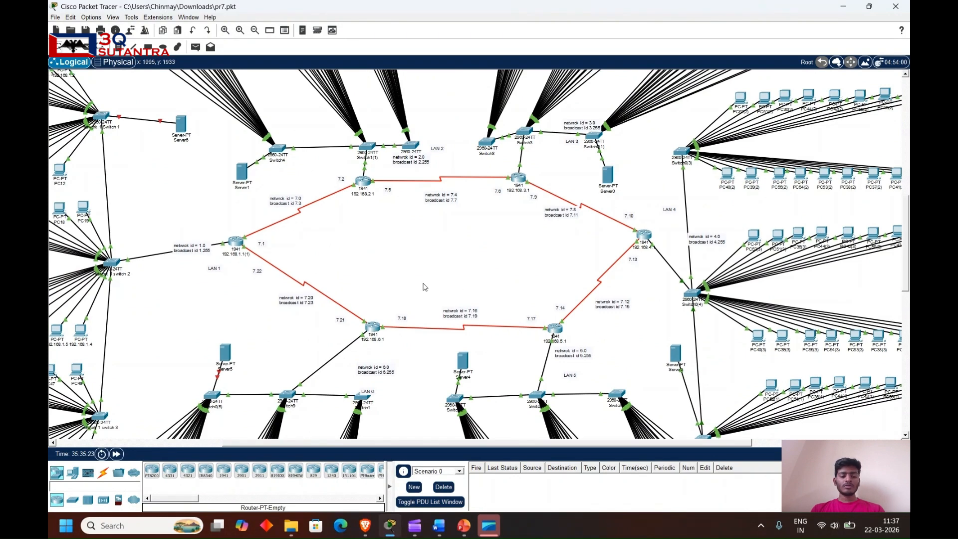
{"action": "scroll", "coordinate": [429, 239], "scroll_direction": "up", "scroll_amount": 2}
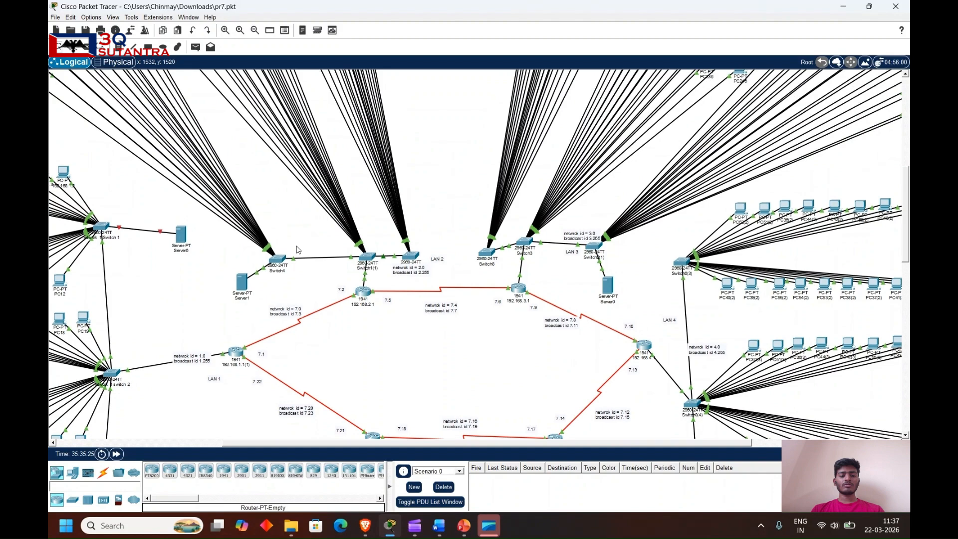
{"action": "scroll", "coordinate": [204, 145], "scroll_direction": "up", "scroll_amount": 3}
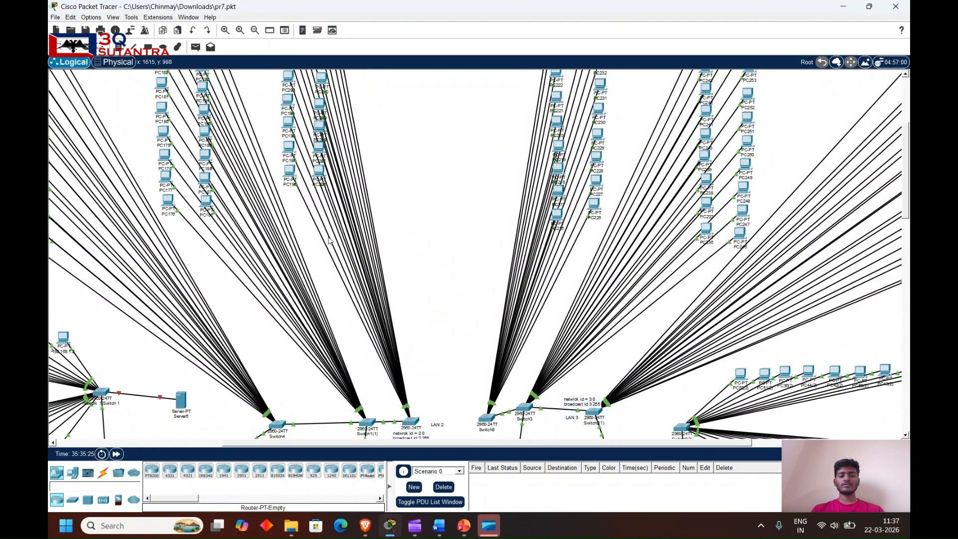
{"action": "scroll", "coordinate": [414, 289], "scroll_direction": "down", "scroll_amount": 4}
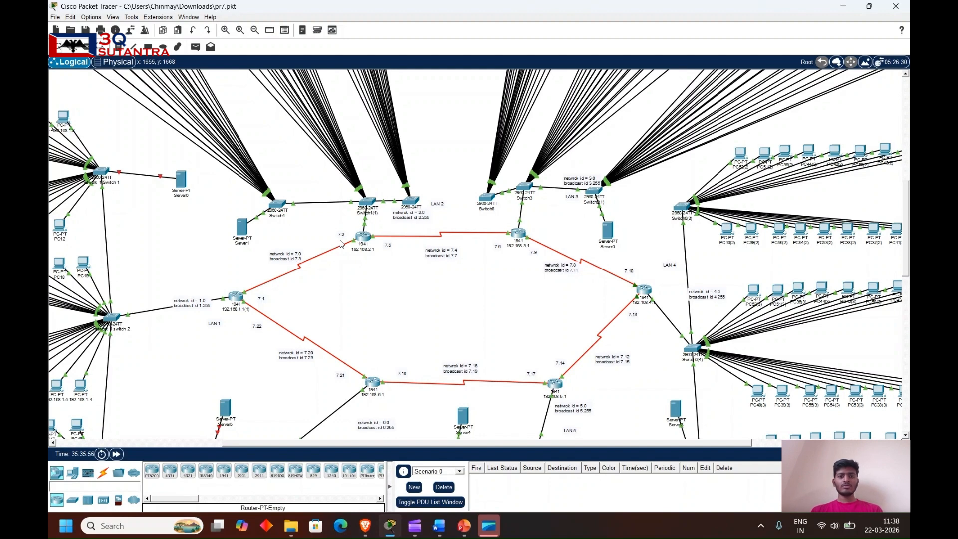
Switch to PowerPoint to review the IP addressing and network design architecture slides, and return to Packet Tracer.
{"action": "left_click", "coordinate": [463, 525]}
{"action": "scroll", "coordinate": [441, 331], "scroll_direction": "down", "scroll_amount": 4}
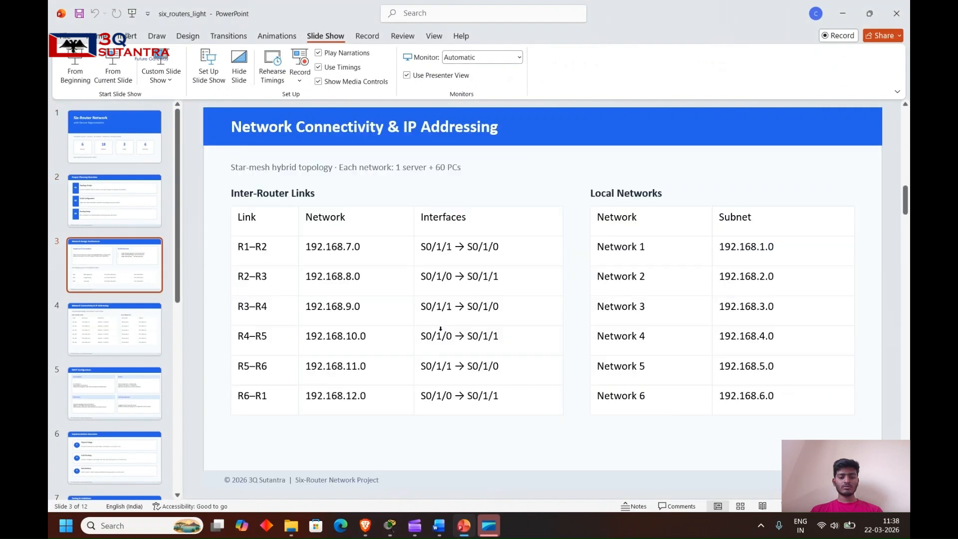
{"action": "scroll", "coordinate": [441, 331], "scroll_direction": "up", "scroll_amount": 2}
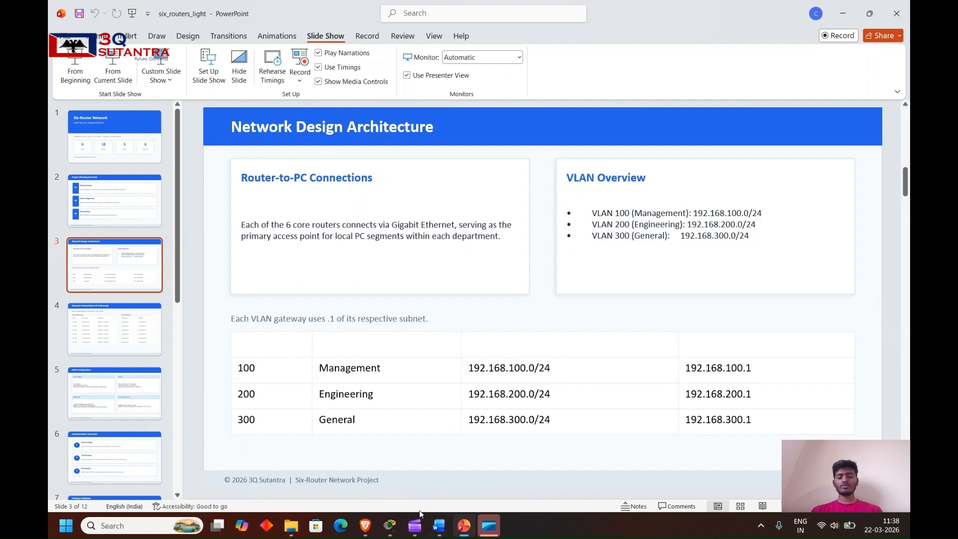
{"action": "left_click", "coordinate": [389, 525]}
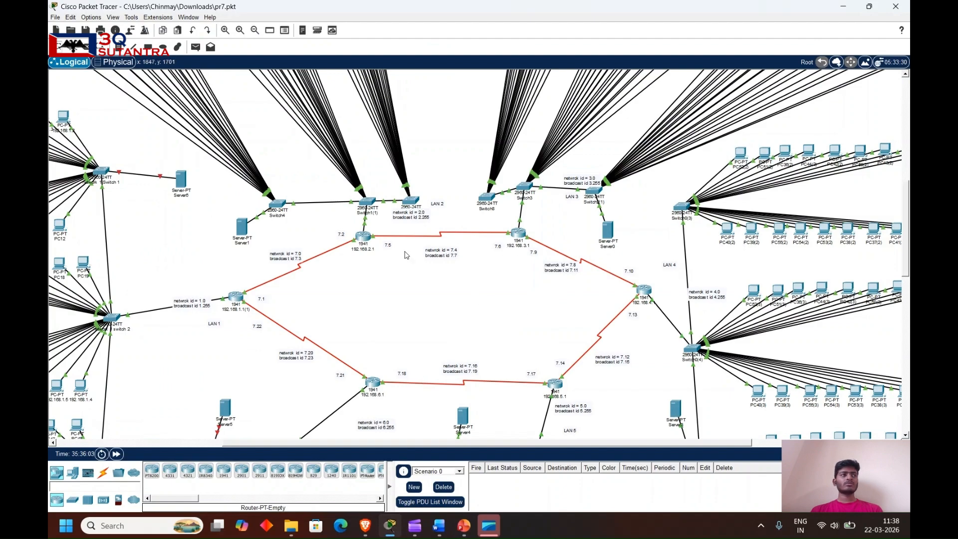
Examine the LAN 2 and LAN 3 PCs and the inter-router link labels, briefly consulting the VLAN overview slide in PowerPoint.
{"action": "scroll", "coordinate": [365, 226], "scroll_direction": "up", "scroll_amount": 3}
{"action": "scroll", "coordinate": [365, 230], "scroll_direction": "up", "scroll_amount": 7}
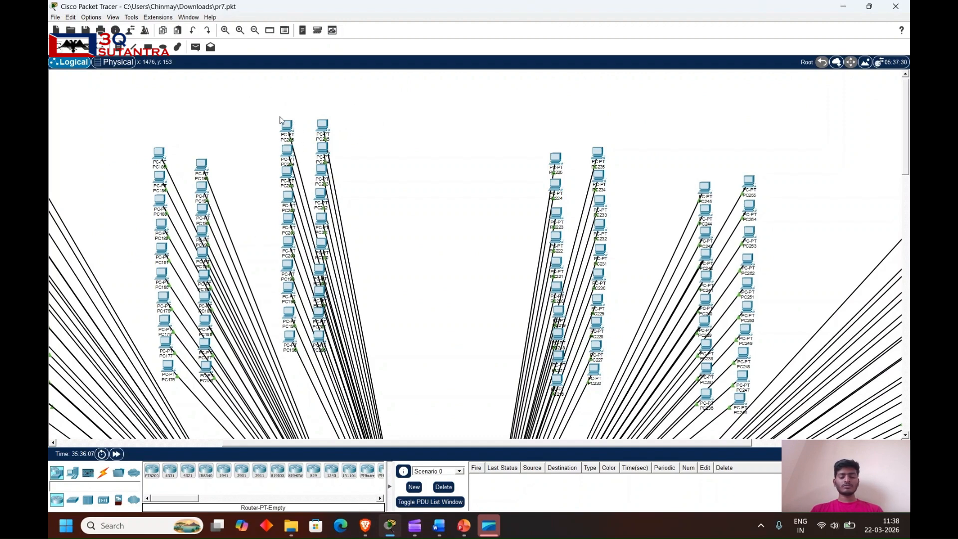
{"action": "key", "text": "alt+Tab"}
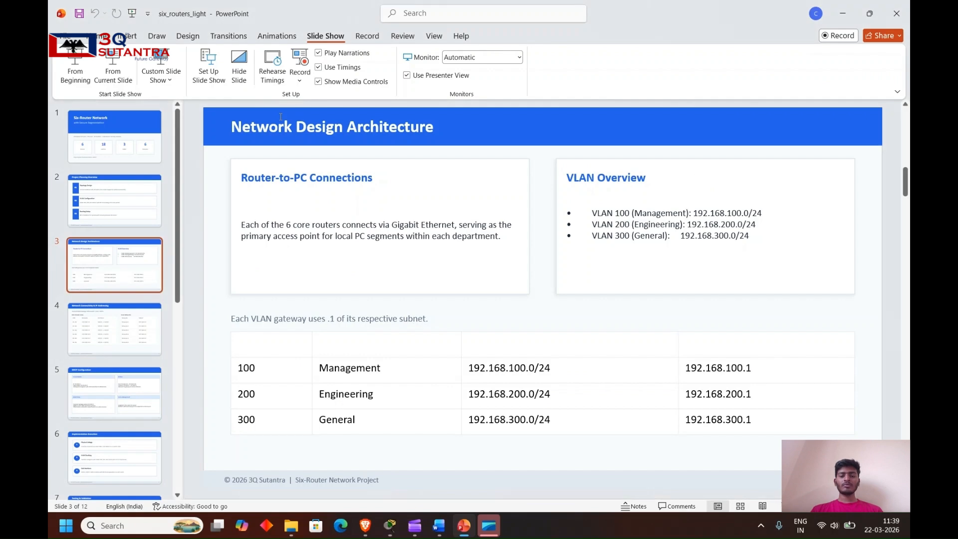
{"action": "key", "text": "alt+Tab"}
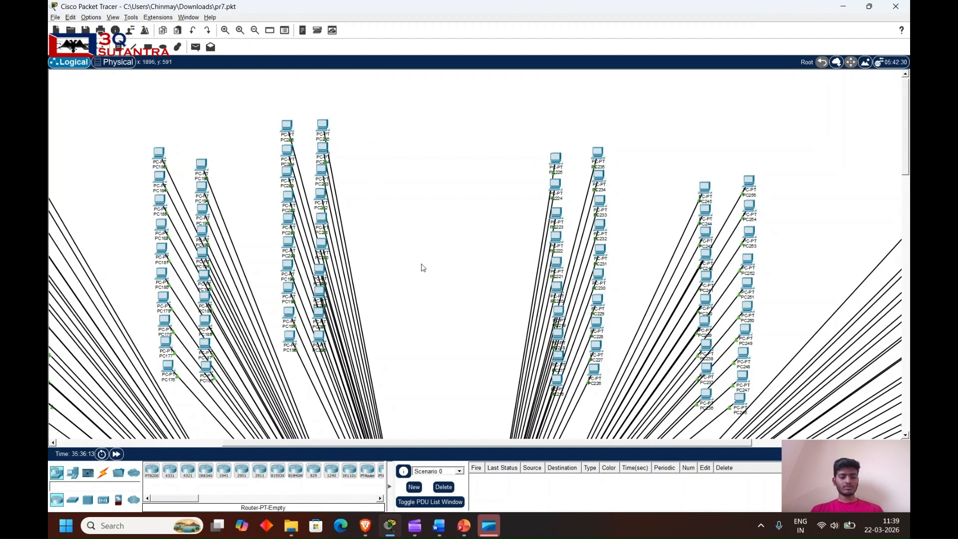
{"action": "scroll", "coordinate": [422, 268], "scroll_direction": "down", "scroll_amount": 10}
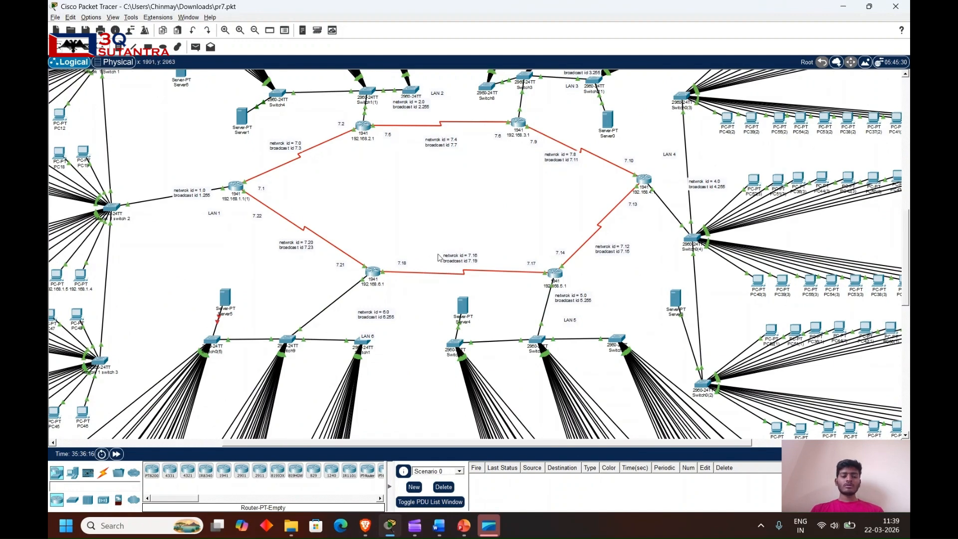
{"action": "scroll", "coordinate": [439, 257], "scroll_direction": "up", "scroll_amount": 2}
{"action": "scroll", "coordinate": [439, 257], "scroll_direction": "up", "scroll_amount": 1}
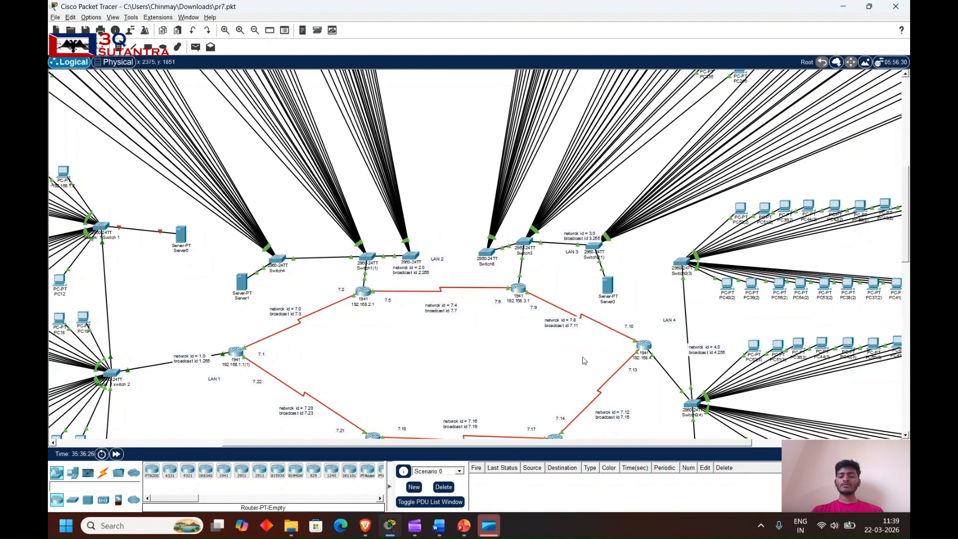
{"action": "scroll", "coordinate": [495, 291], "scroll_direction": "down", "scroll_amount": 3}
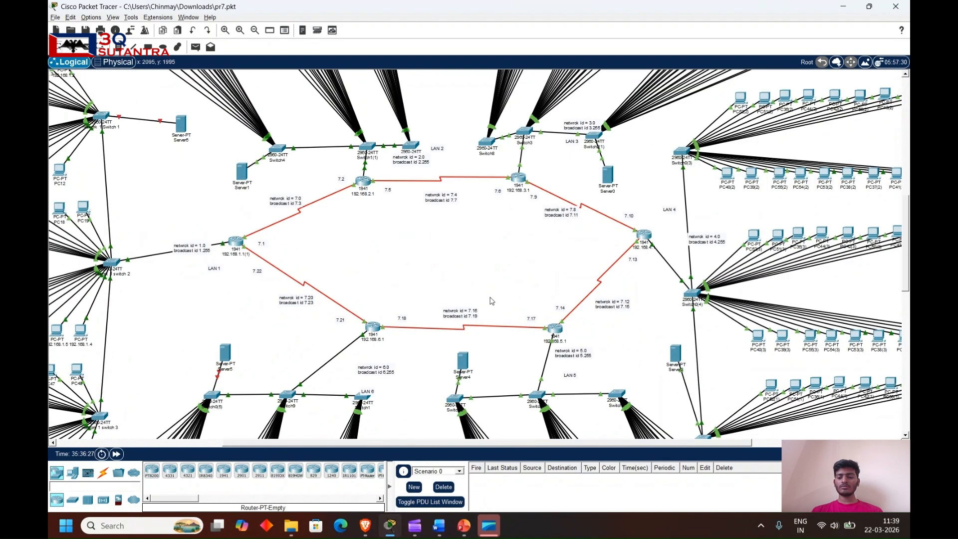
{"action": "scroll", "coordinate": [497, 303], "scroll_direction": "down", "scroll_amount": 3}
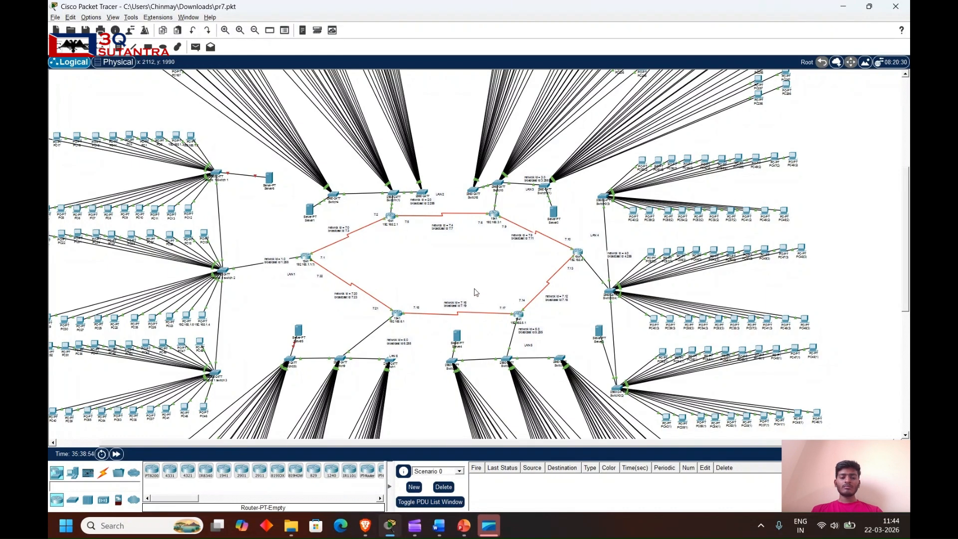
Inspect the RIP network list and the command line of router 192.168.2.1.
{"action": "left_click", "coordinate": [390, 216]}
{"action": "left_click", "coordinate": [336, 76]}
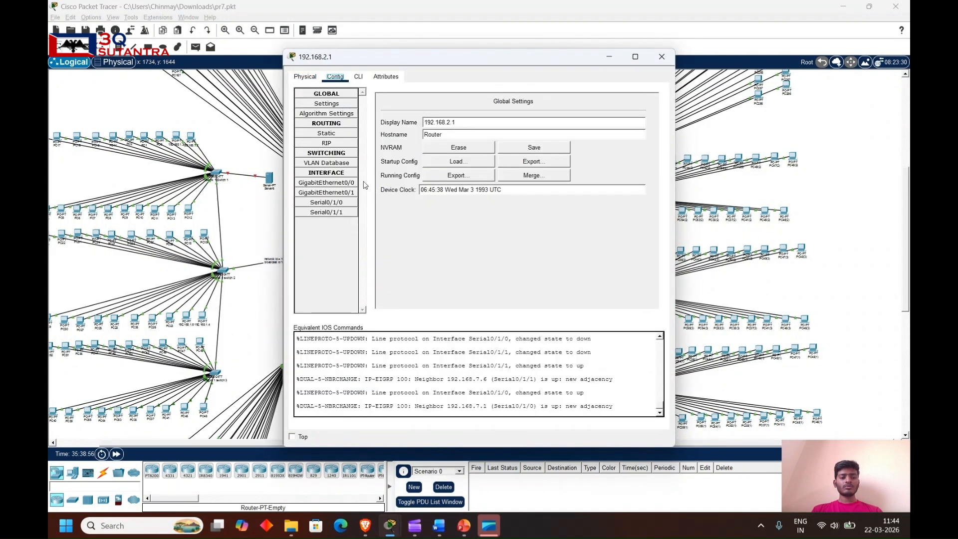
{"action": "left_click", "coordinate": [326, 143]}
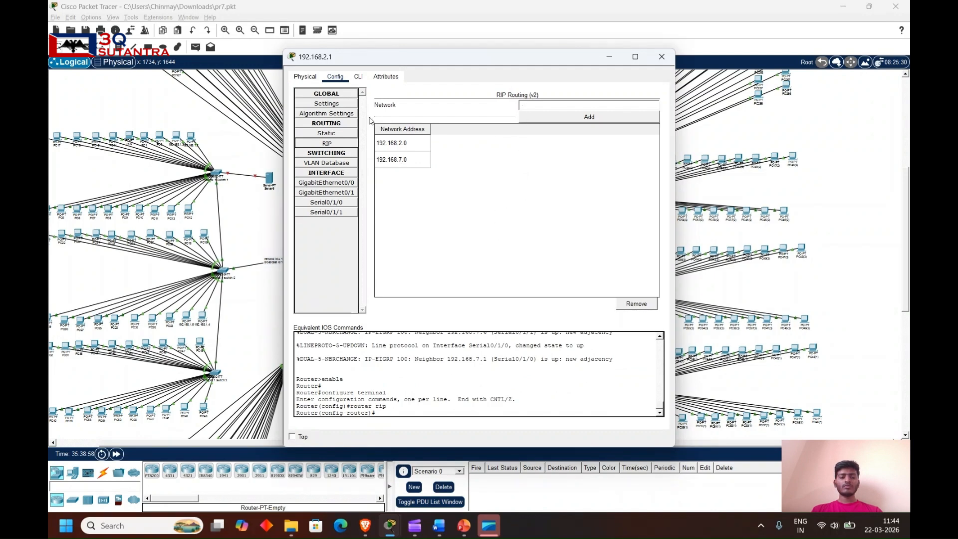
{"action": "left_click", "coordinate": [358, 76]}
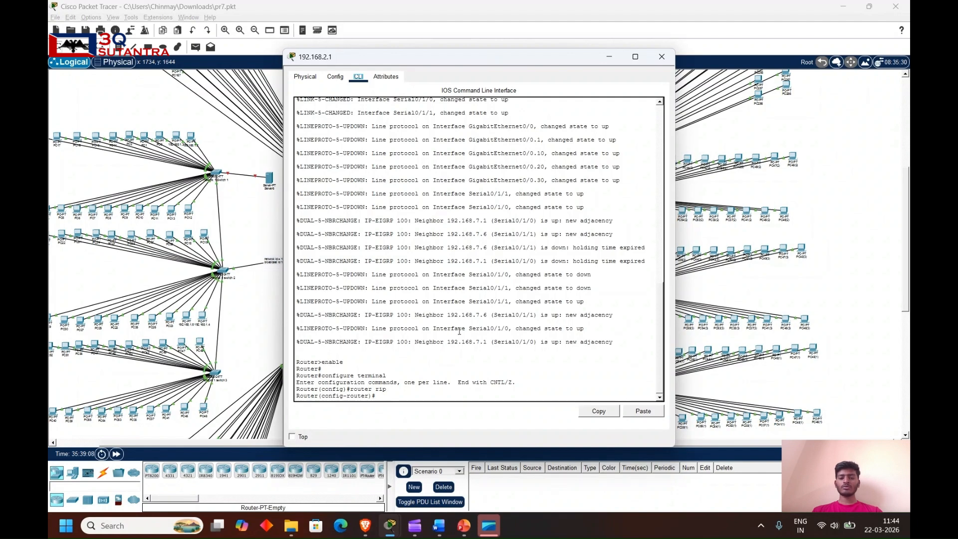
{"action": "left_click", "coordinate": [661, 56]}
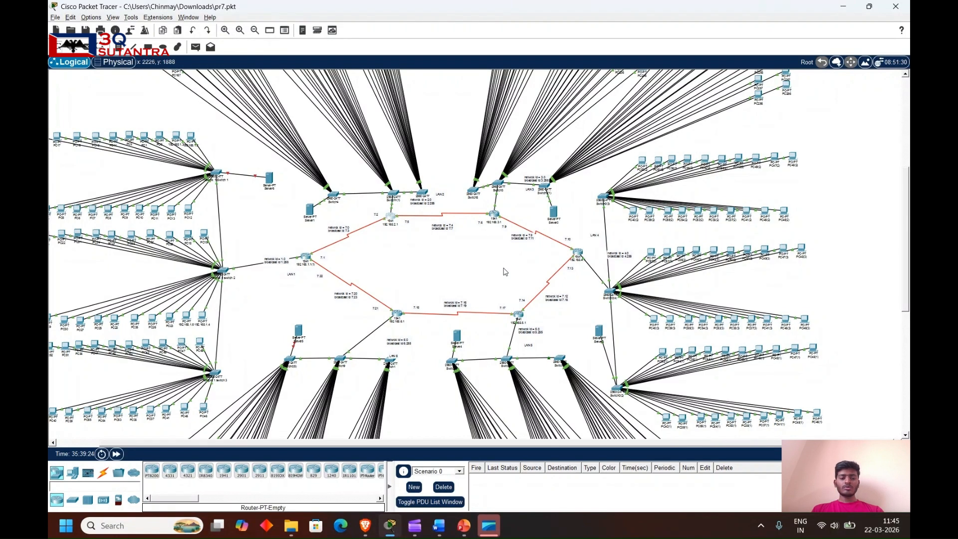
Reopen router 192.168.2.1's command line and exit the RIP and global configuration modes to privileged mode.
{"action": "left_click", "coordinate": [389, 215]}
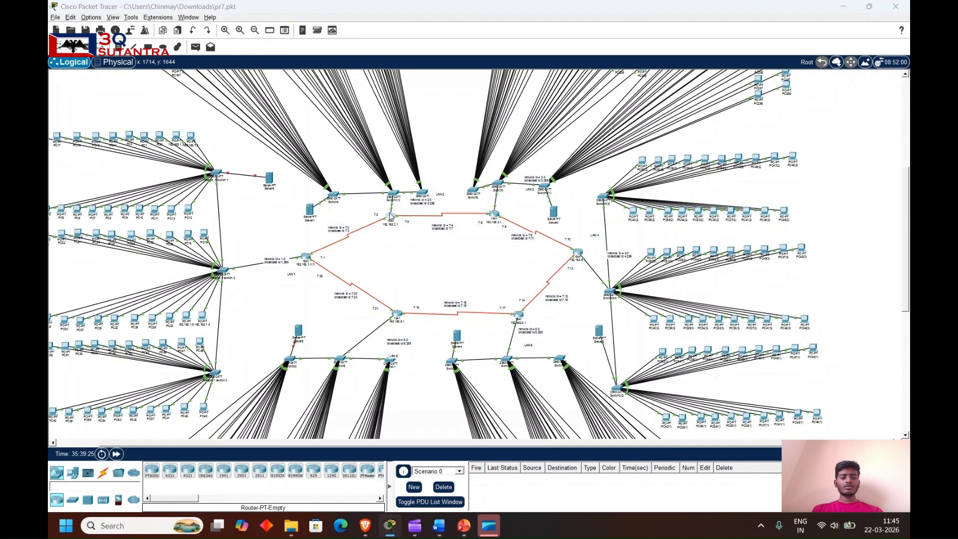
{"action": "type", "text": "ex"}
{"action": "key", "text": "Return"}
{"action": "type", "text": "xe"}
{"action": "key", "text": "Return"}
{"action": "type", "text": "ex"}
{"action": "key", "text": "Return"}
Display the routing table with "show ip route" and examine its RIP, EIGRP and connected routes.
{"action": "type", "text": "show ip"}
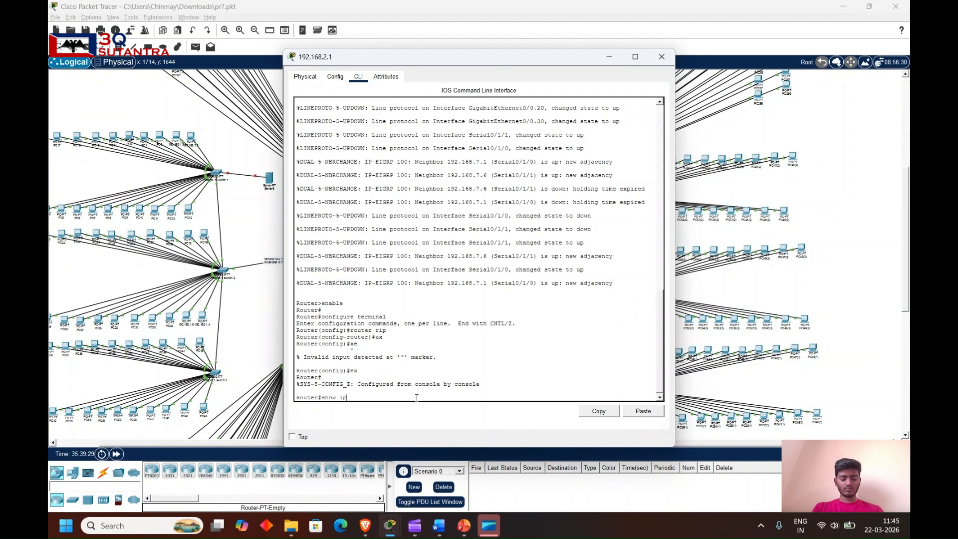
{"action": "type", "text": " route"}
{"action": "key", "text": "Return"}
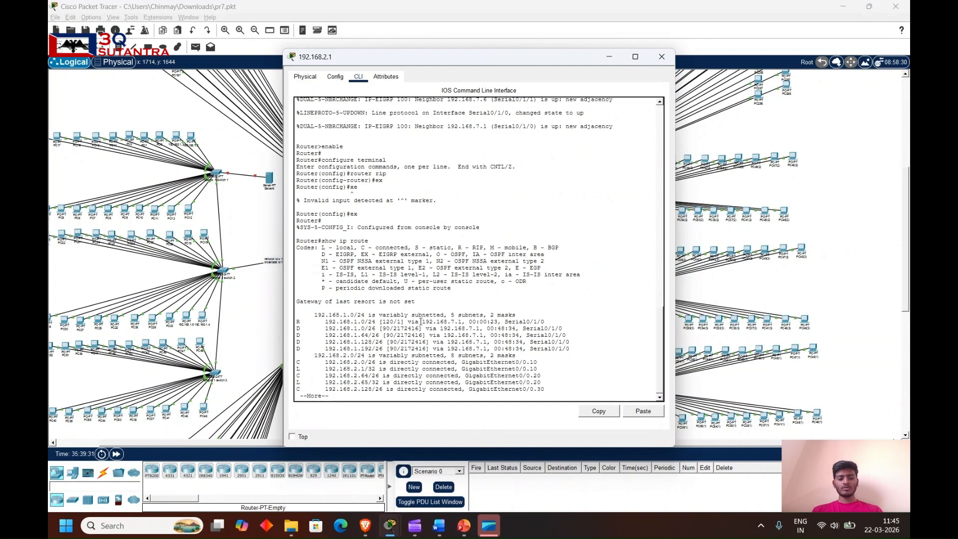
{"action": "key", "text": "space"}
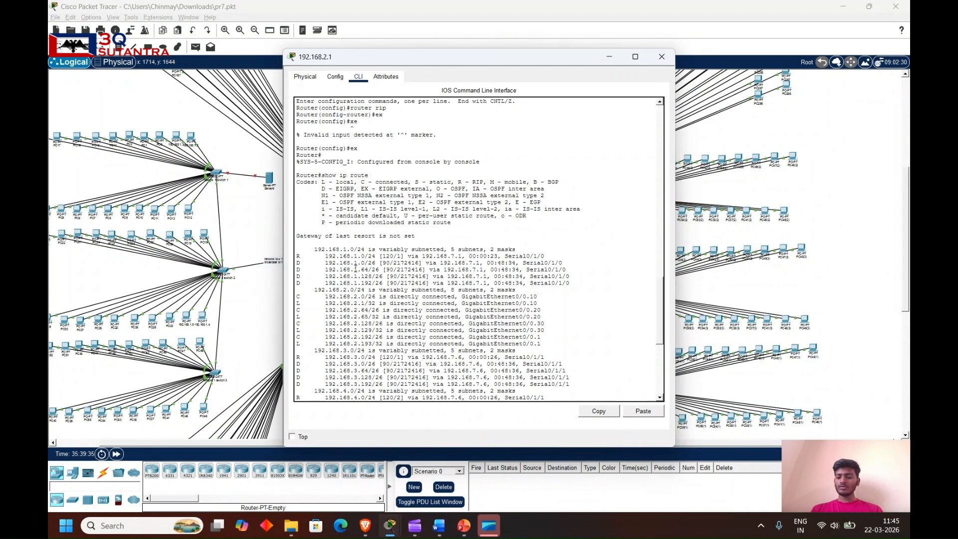
{"action": "scroll", "coordinate": [413, 317], "scroll_direction": "down", "scroll_amount": 10}
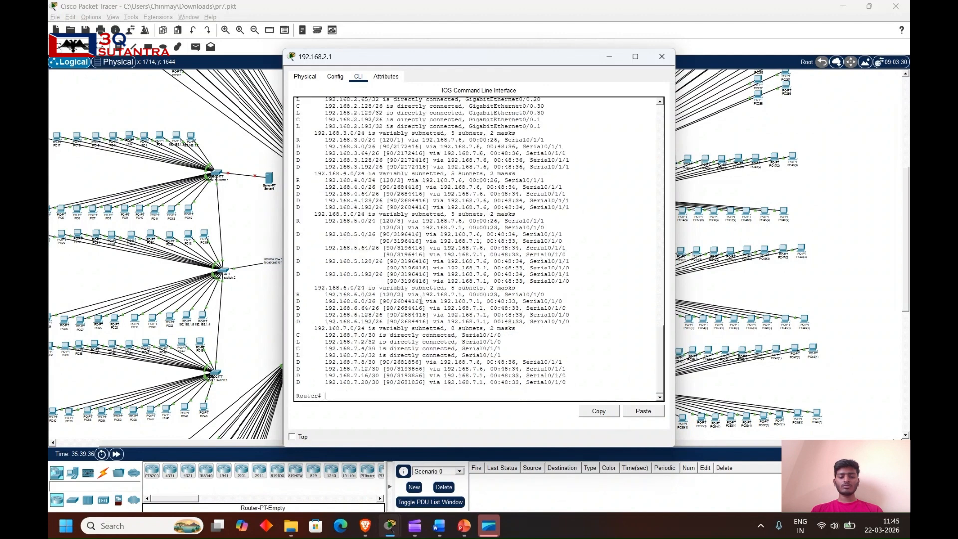
{"action": "scroll", "coordinate": [420, 301], "scroll_direction": "up", "scroll_amount": 4}
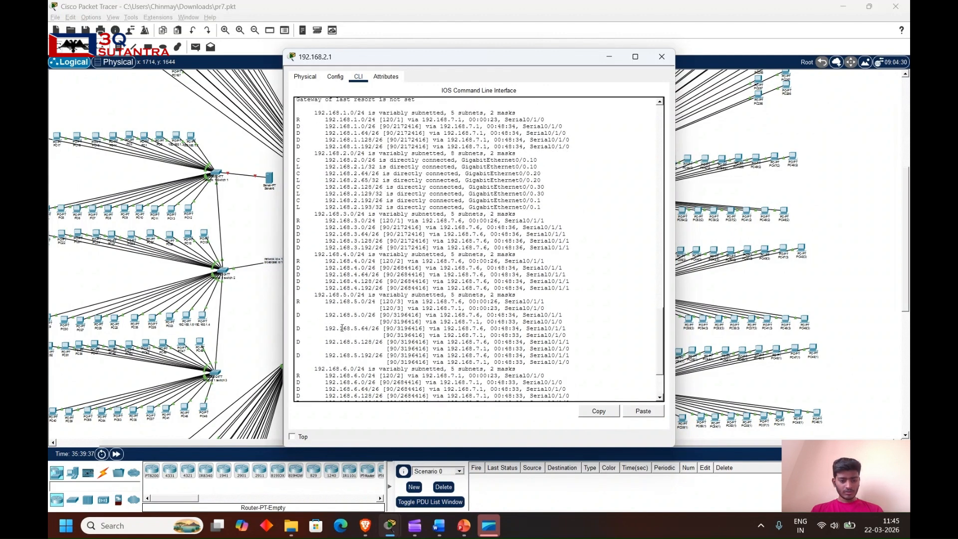
{"action": "left_click_drag", "start_coordinate": [381, 356], "coordinate": [333, 133]}
{"action": "left_click", "coordinate": [581, 275]}
{"action": "scroll", "coordinate": [386, 339], "scroll_direction": "down", "scroll_amount": 4}
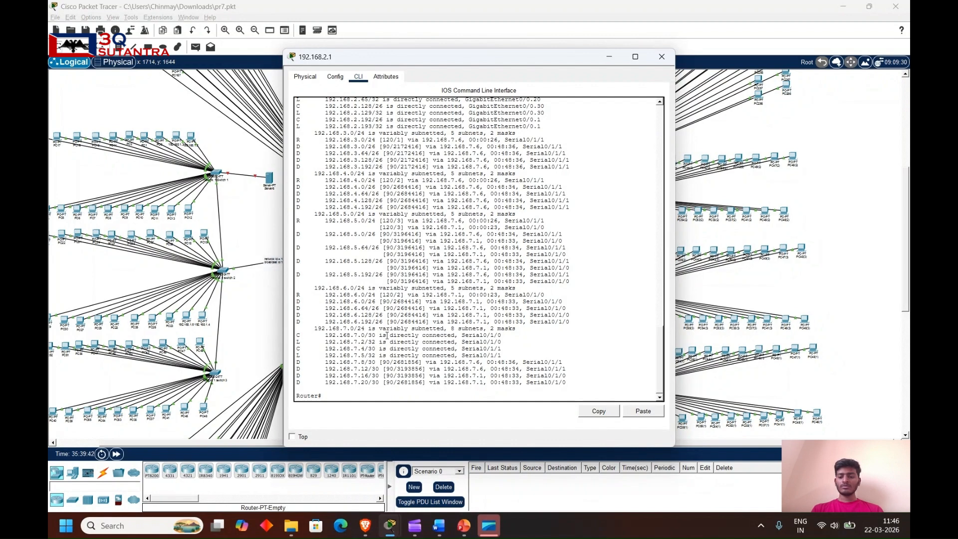
{"action": "left_click", "coordinate": [662, 56]}
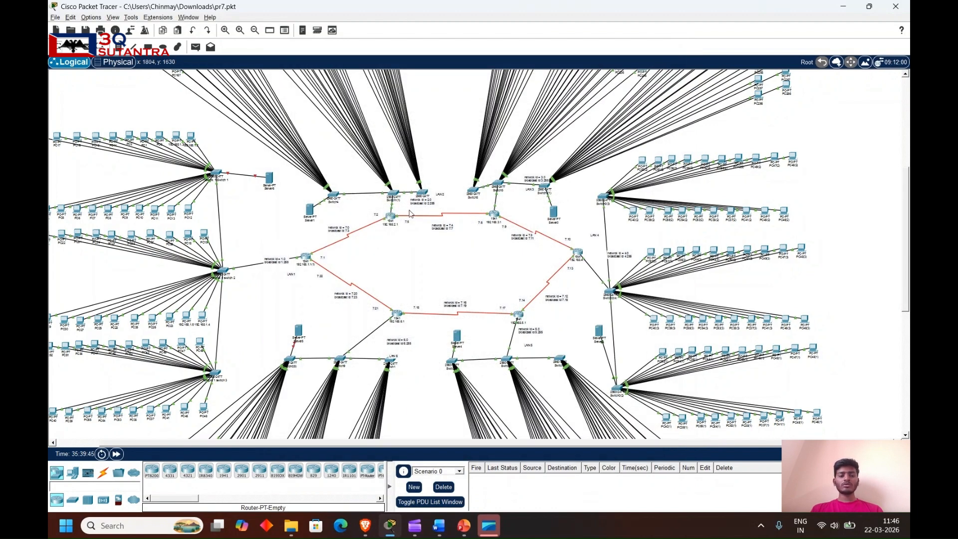
Open the command prompt of PC209 in LAN 2 and begin a ping command.
{"action": "scroll", "coordinate": [401, 232], "scroll_direction": "up", "scroll_amount": 3}
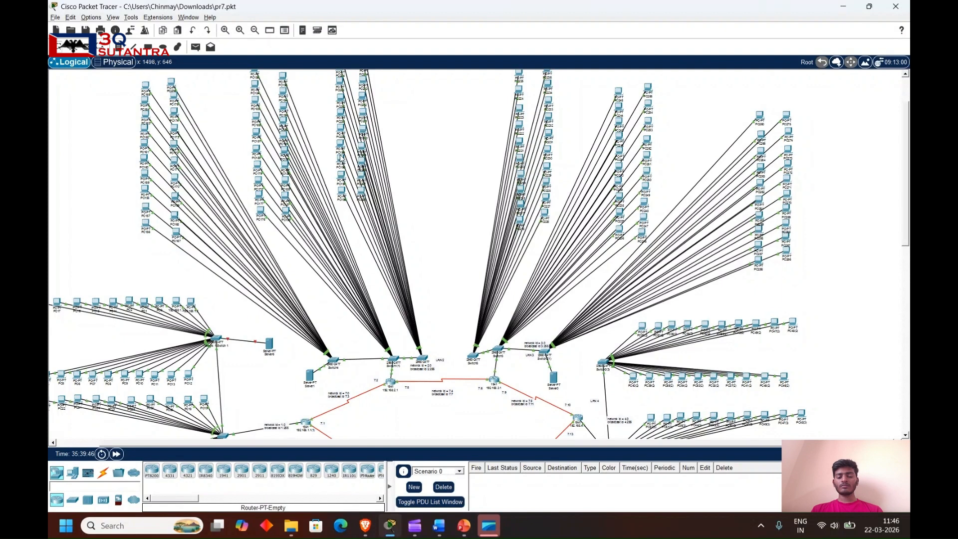
{"action": "mouse_move", "coordinate": [340, 158]}
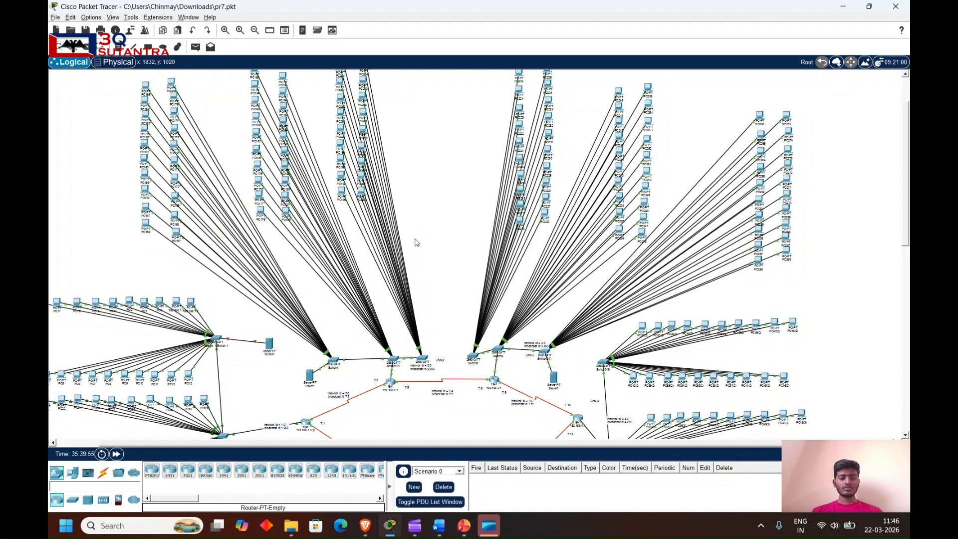
{"action": "scroll", "coordinate": [416, 243], "scroll_direction": "up", "scroll_amount": 3}
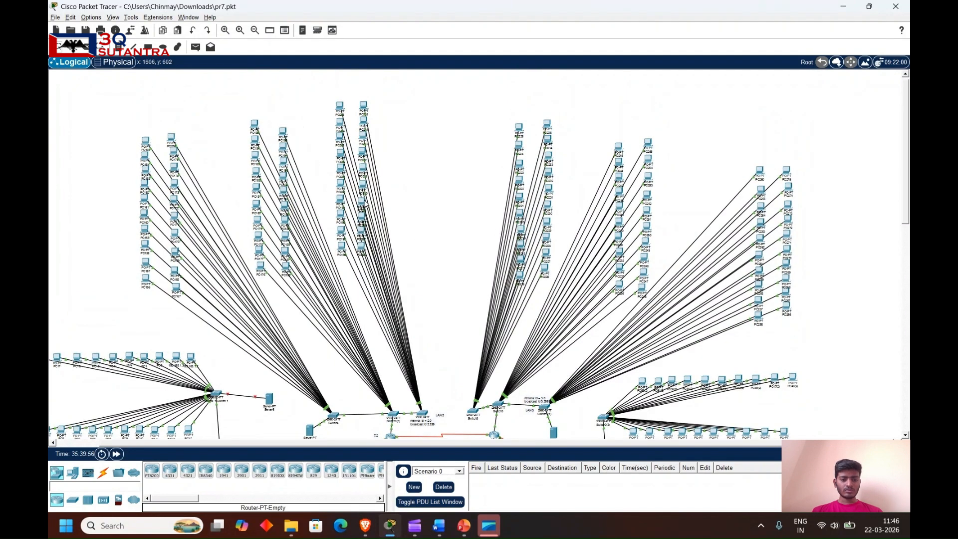
{"action": "mouse_move", "coordinate": [362, 204]}
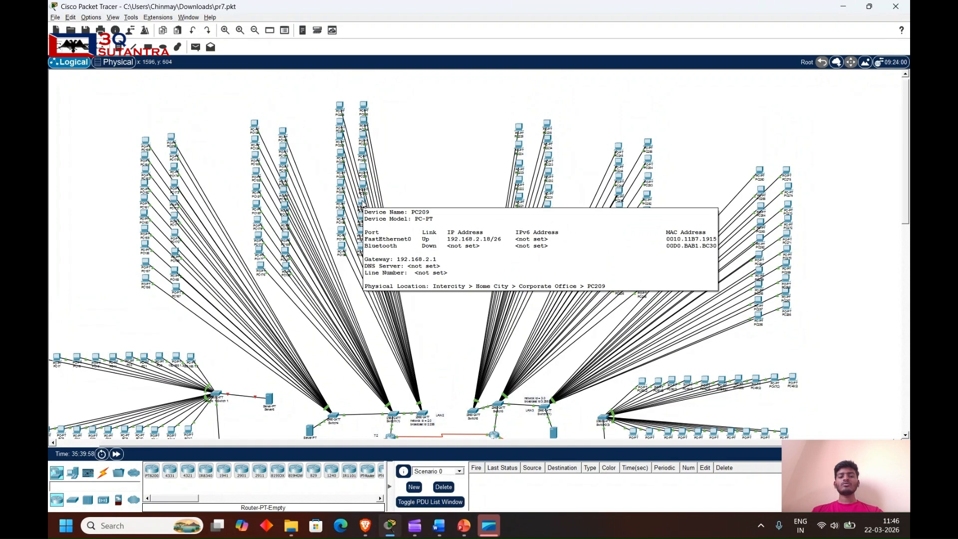
{"action": "left_click", "coordinate": [363, 205]}
{"action": "left_click", "coordinate": [369, 78]}
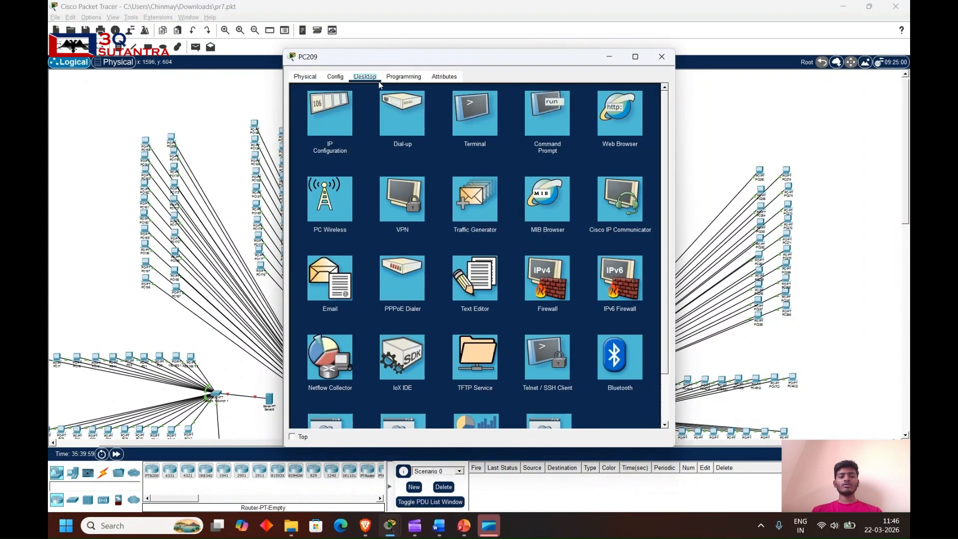
{"action": "left_click", "coordinate": [554, 129]}
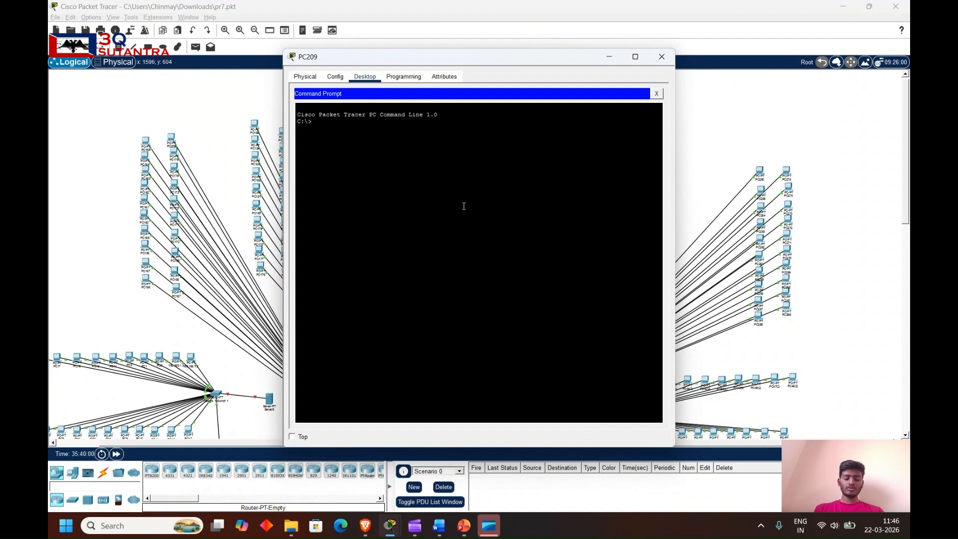
{"action": "type", "text": "ping"}
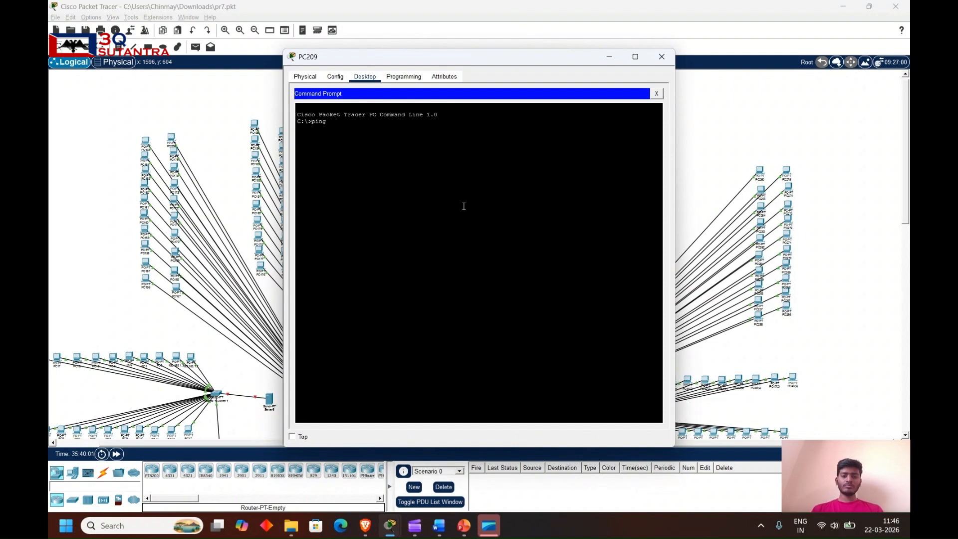
Check the other LAN 2 PCs in the topology, complete PC209's ping to 192.168.1.17, and close the PC window.
{"action": "left_click", "coordinate": [608, 55]}
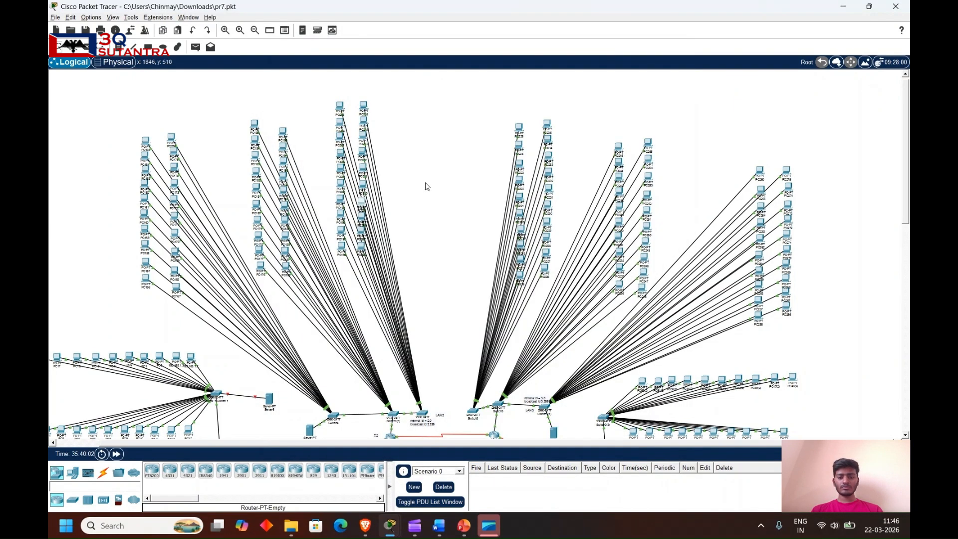
{"action": "mouse_move", "coordinate": [361, 184]}
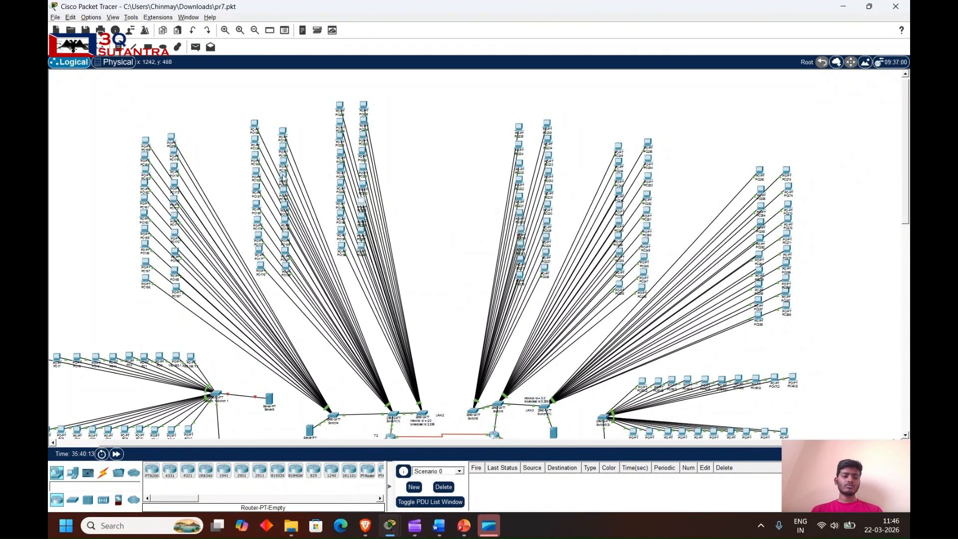
{"action": "mouse_move", "coordinate": [282, 177]}
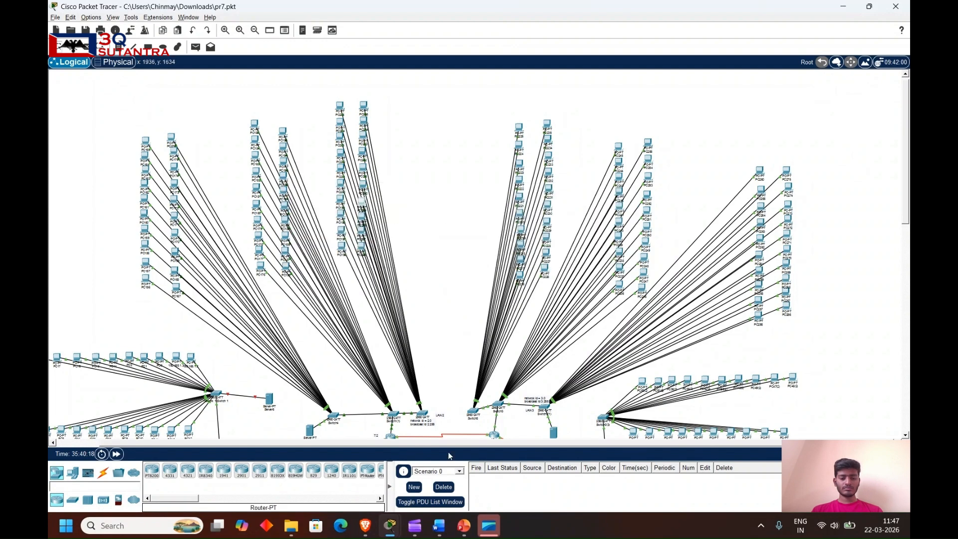
{"action": "mouse_move", "coordinate": [390, 525]}
{"action": "left_click", "coordinate": [452, 474]}
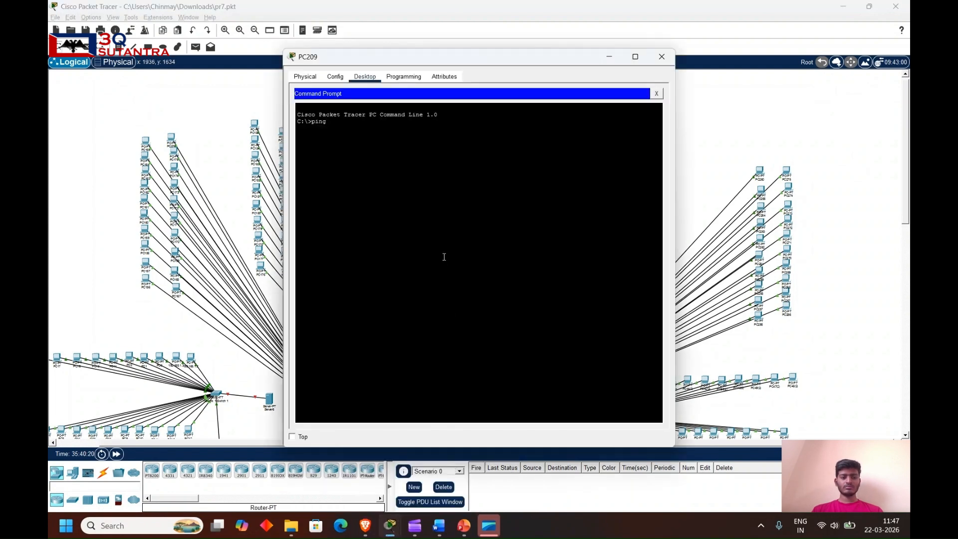
{"action": "type", "text": "192"}
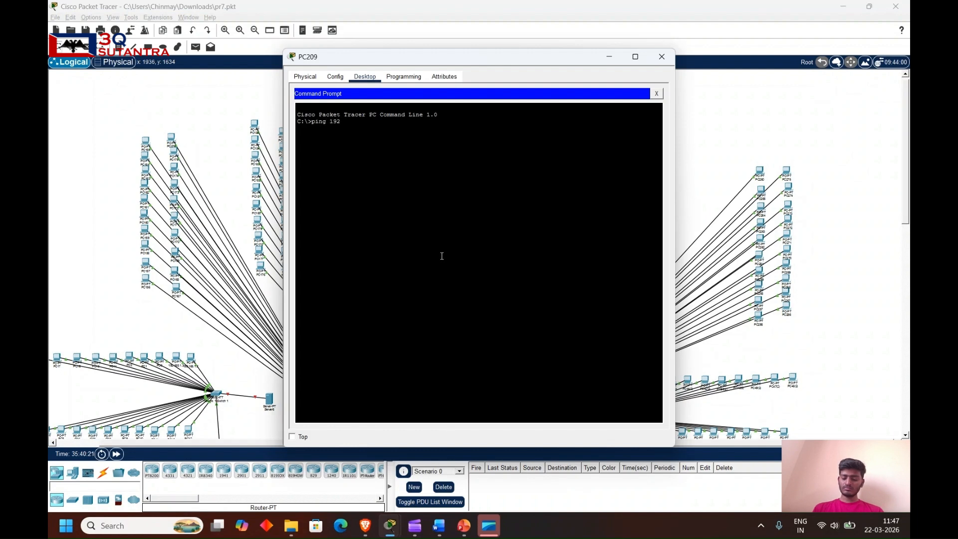
{"action": "type", "text": ".168.1.17"}
{"action": "key", "text": "Return"}
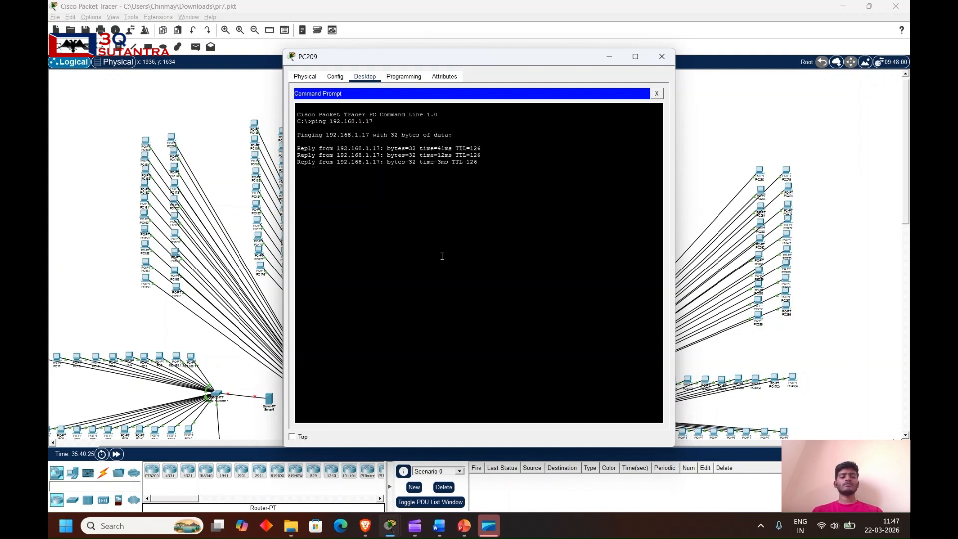
{"action": "left_click", "coordinate": [661, 57]}
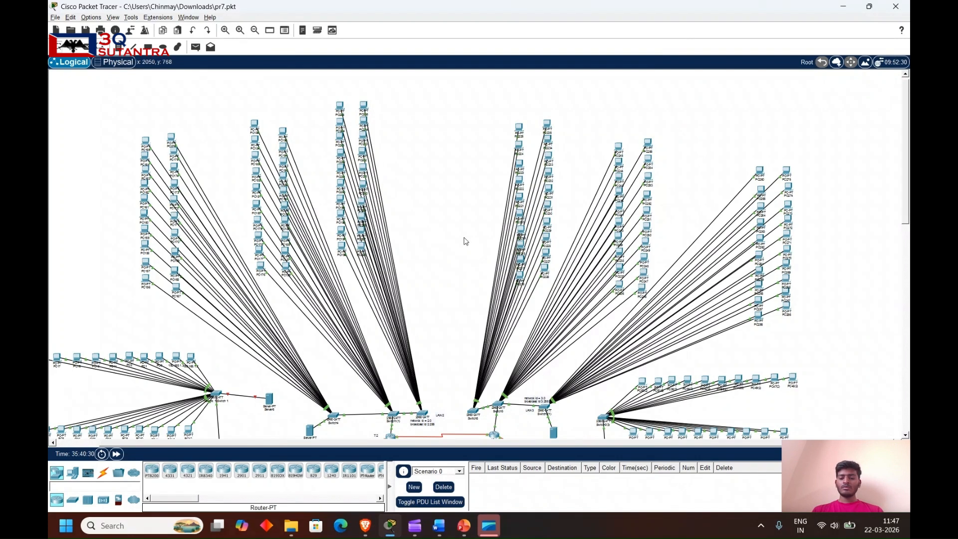
Review the router ring, switch to the Project 2 Video report in Word, and read the Project Overview paragraph.
{"action": "scroll", "coordinate": [455, 255], "scroll_direction": "down", "scroll_amount": 5}
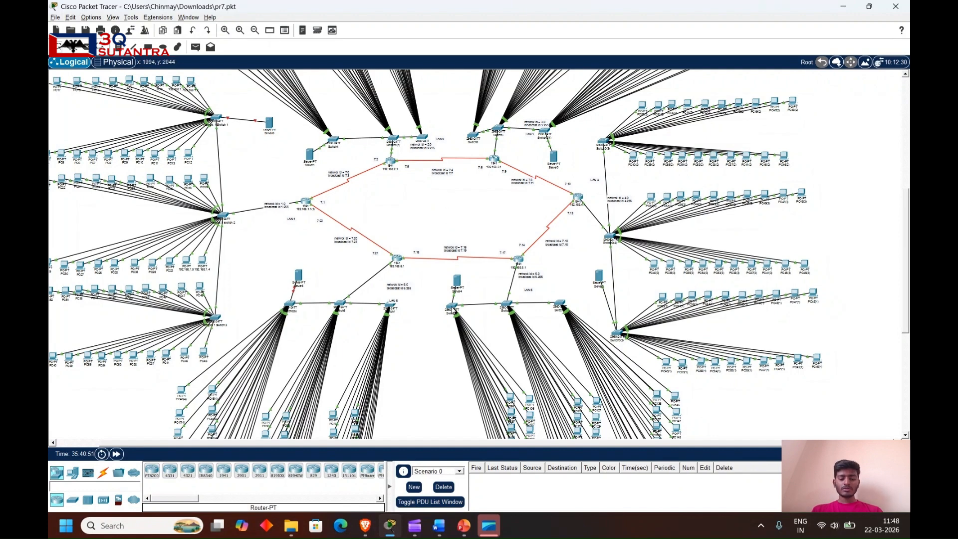
{"action": "left_click", "coordinate": [439, 524]}
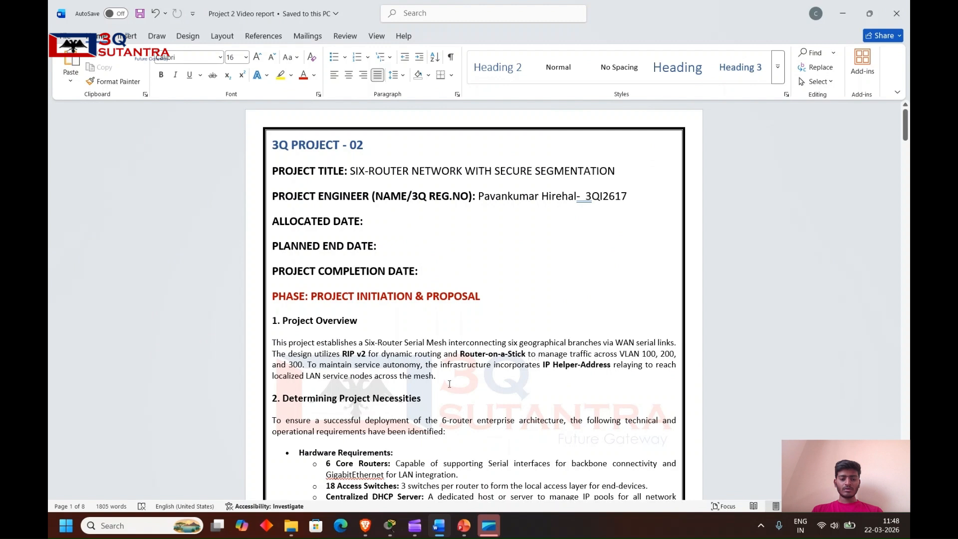
{"action": "left_click_drag", "start_coordinate": [436, 377], "coordinate": [341, 342]}
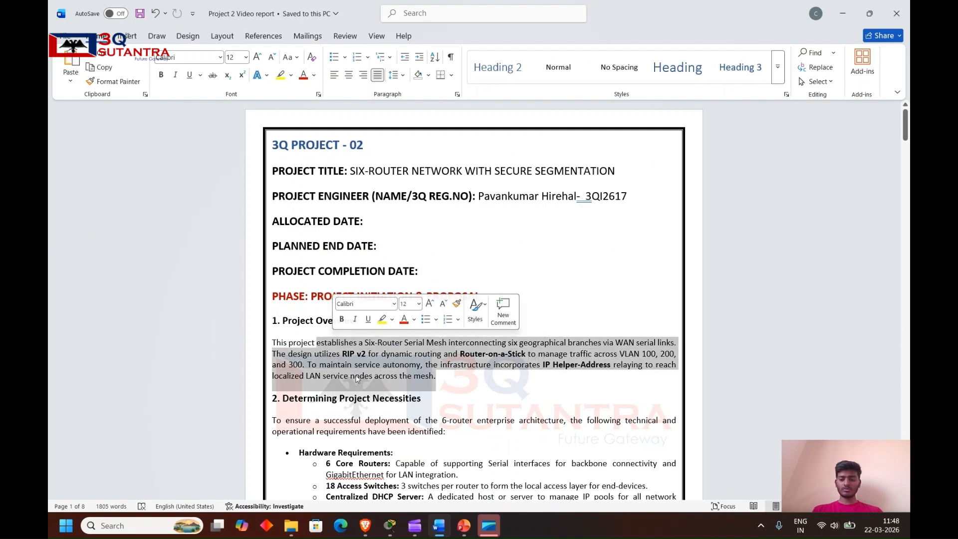
{"action": "left_click", "coordinate": [394, 398]}
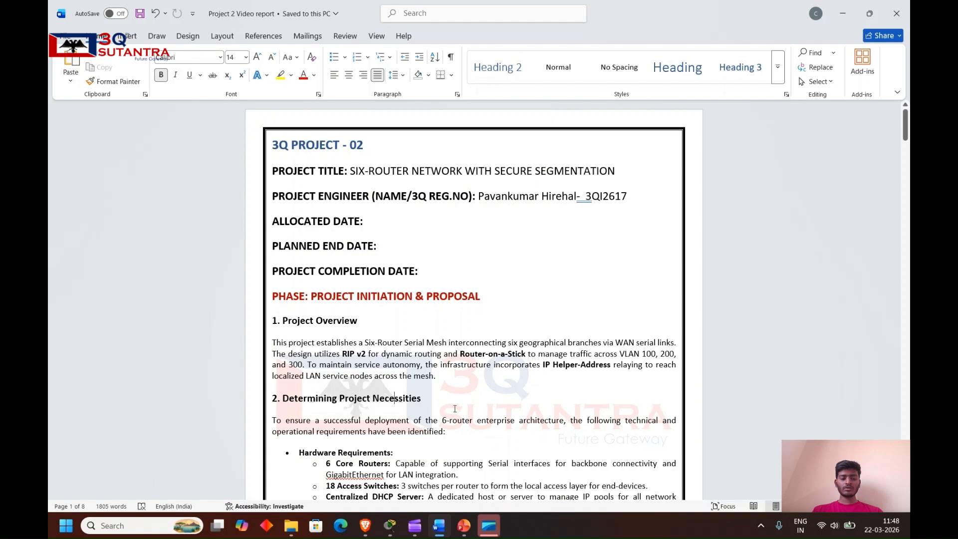
Examine the hardware and logical requirements under Determining Project Necessities, highlighting the core router, switch, VLAN and IP addressing items.
{"action": "scroll", "coordinate": [448, 410], "scroll_direction": "down", "scroll_amount": 10}
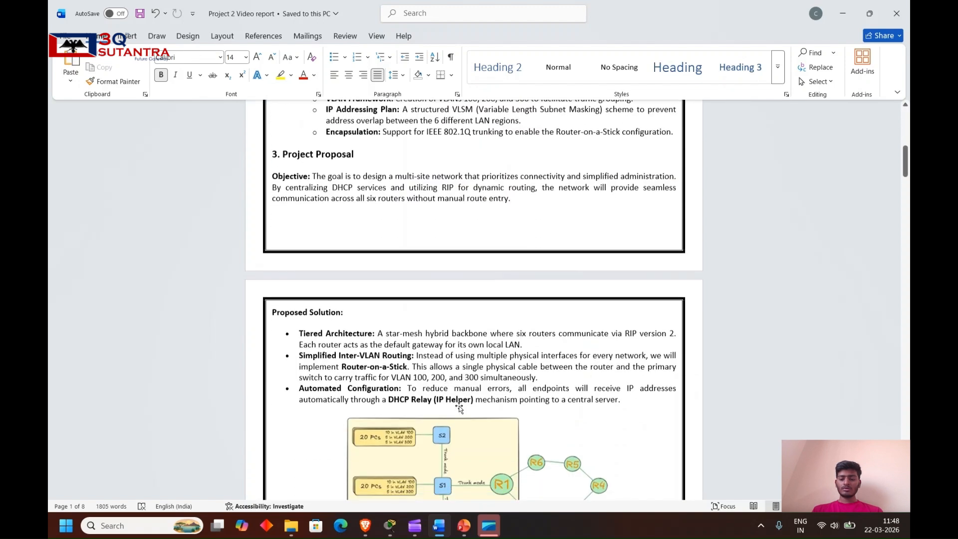
{"action": "scroll", "coordinate": [459, 408], "scroll_direction": "down", "scroll_amount": 4}
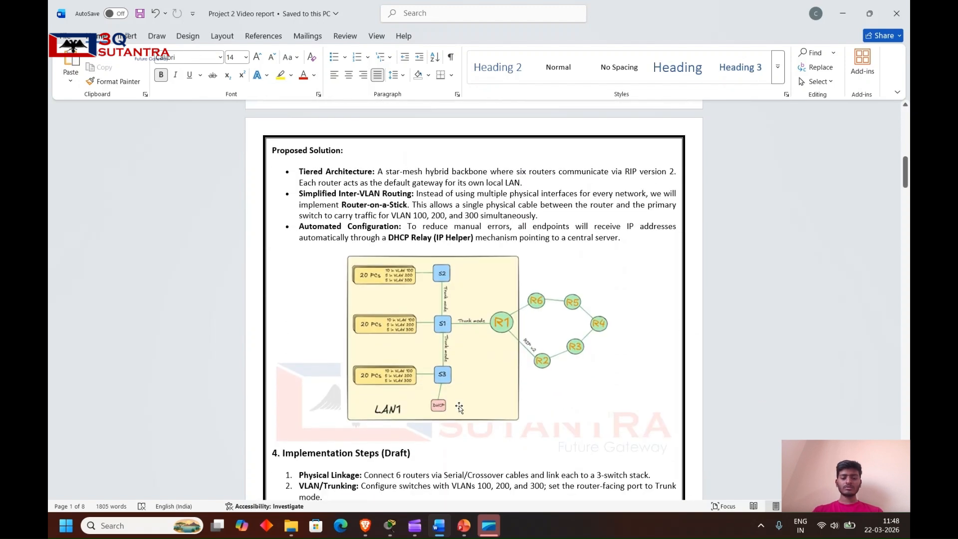
{"action": "scroll", "coordinate": [459, 407], "scroll_direction": "up", "scroll_amount": 11}
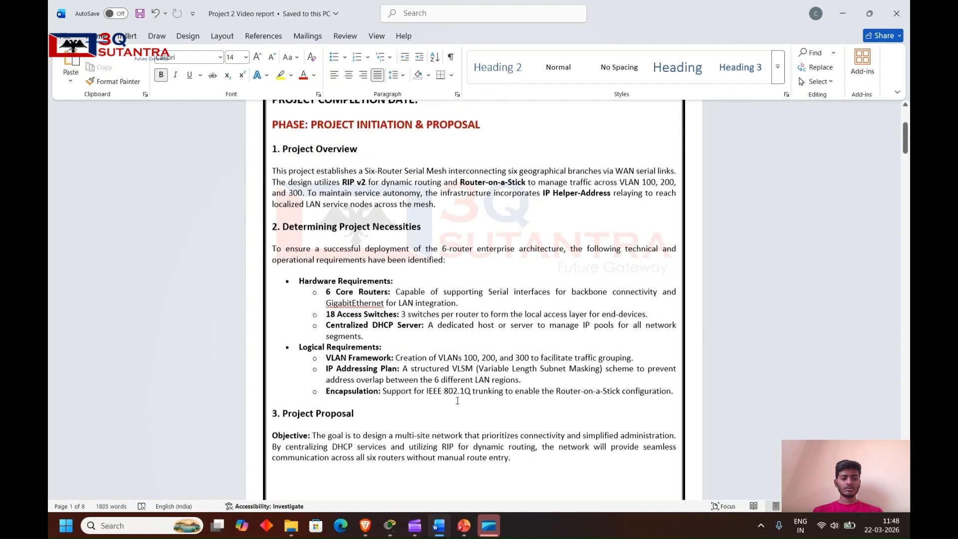
{"action": "scroll", "coordinate": [457, 400], "scroll_direction": "down", "scroll_amount": 5}
{"action": "scroll", "coordinate": [458, 400], "scroll_direction": "up", "scroll_amount": 3}
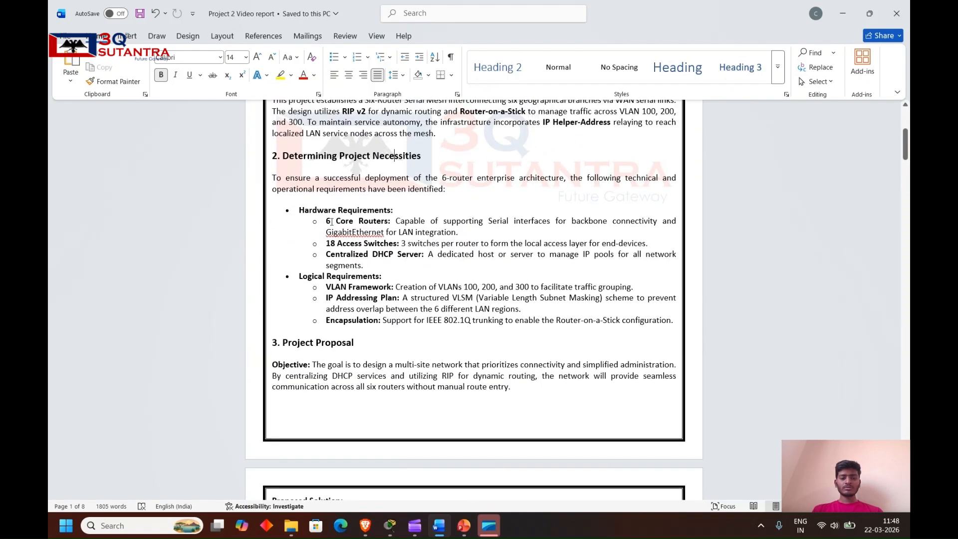
{"action": "left_click_drag", "start_coordinate": [331, 221], "coordinate": [385, 222]}
{"action": "left_click", "coordinate": [323, 245]}
{"action": "left_click_drag", "start_coordinate": [323, 245], "coordinate": [392, 256]}
{"action": "left_click", "coordinate": [376, 305]}
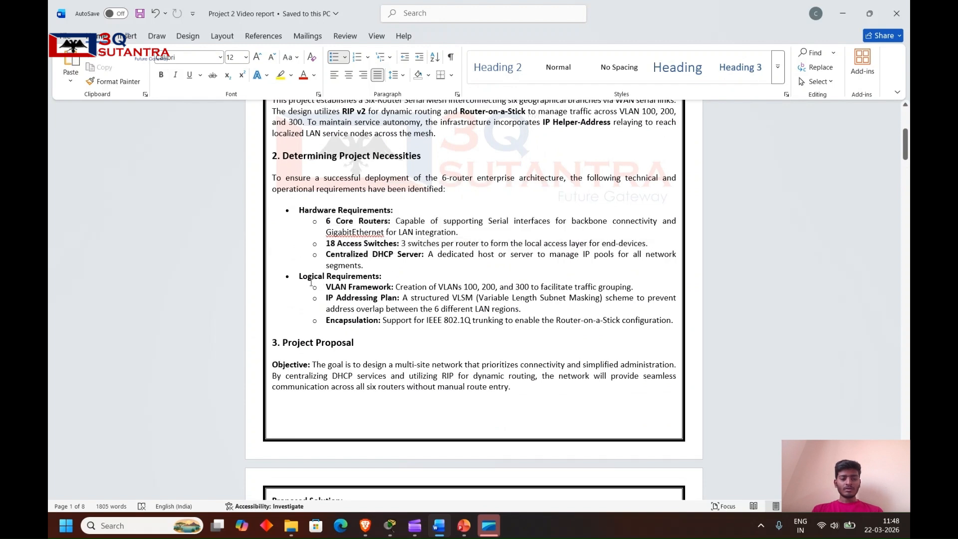
{"action": "left_click_drag", "start_coordinate": [324, 287], "coordinate": [367, 305]}
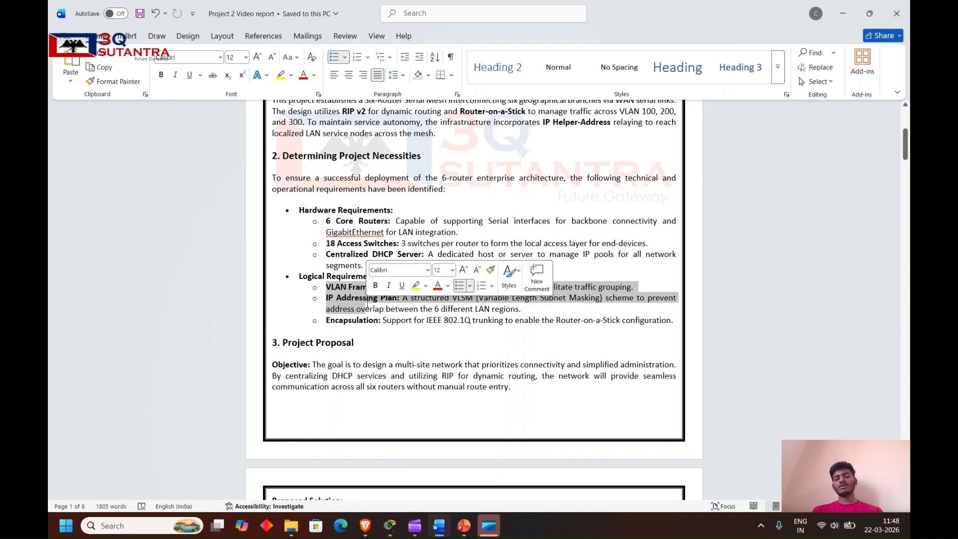
{"action": "left_click", "coordinate": [397, 363]}
Read the Project Proposal objective and the Proposed Solution points of the report.
{"action": "scroll", "coordinate": [344, 361], "scroll_direction": "down", "scroll_amount": 1}
{"action": "scroll", "coordinate": [345, 361], "scroll_direction": "down", "scroll_amount": 8}
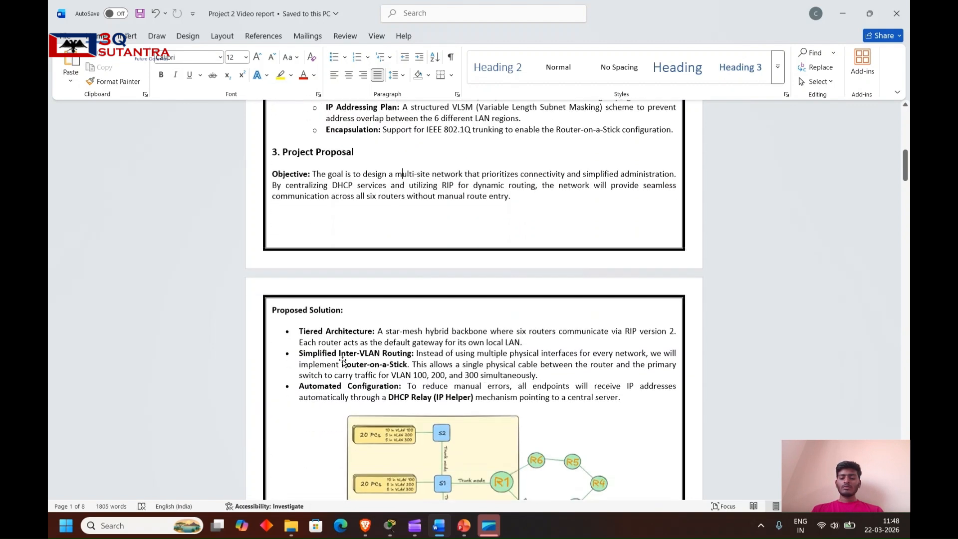
{"action": "scroll", "coordinate": [344, 274], "scroll_direction": "up", "scroll_amount": 5}
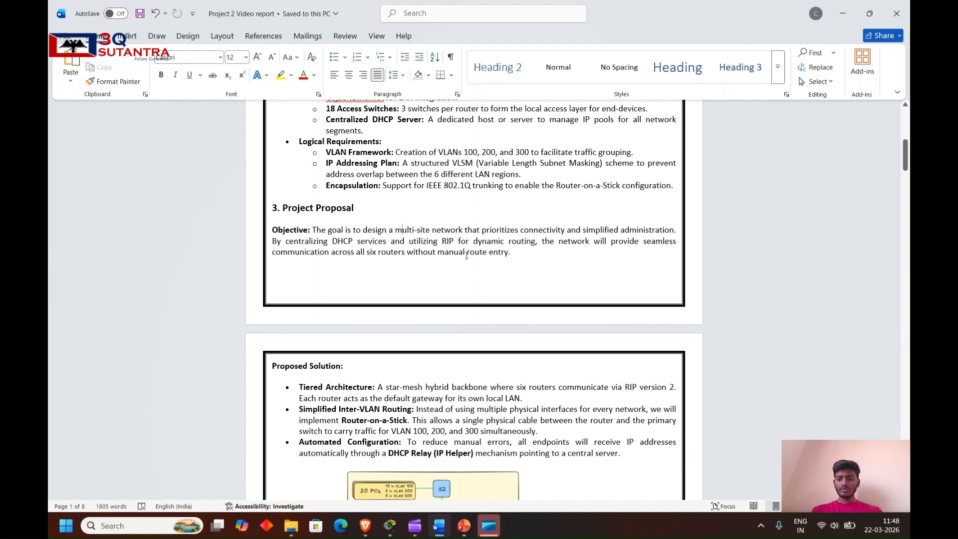
{"action": "scroll", "coordinate": [384, 309], "scroll_direction": "down", "scroll_amount": 2}
{"action": "scroll", "coordinate": [436, 341], "scroll_direction": "up", "scroll_amount": 3}
{"action": "scroll", "coordinate": [436, 341], "scroll_direction": "up", "scroll_amount": 1}
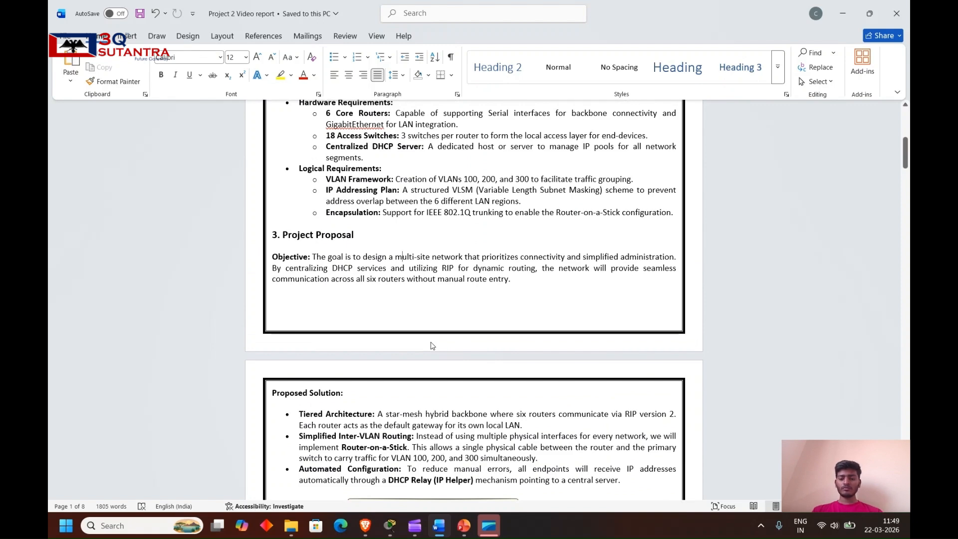
Examine the LAN1 topology diagram and the draft Implementation Steps, highlighting the routing protocol and DHCP relay items.
{"action": "scroll", "coordinate": [432, 345], "scroll_direction": "down", "scroll_amount": 10}
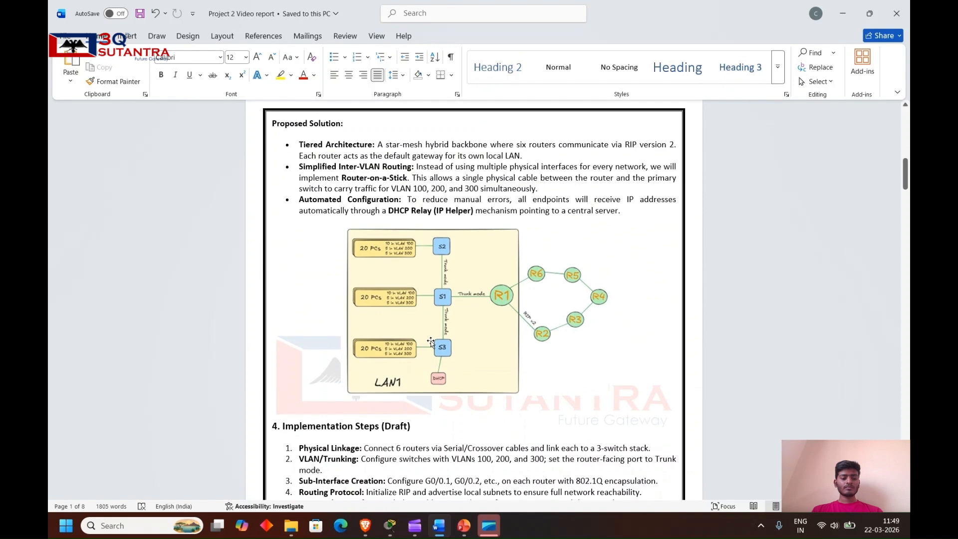
{"action": "scroll", "coordinate": [432, 340], "scroll_direction": "down", "scroll_amount": 4}
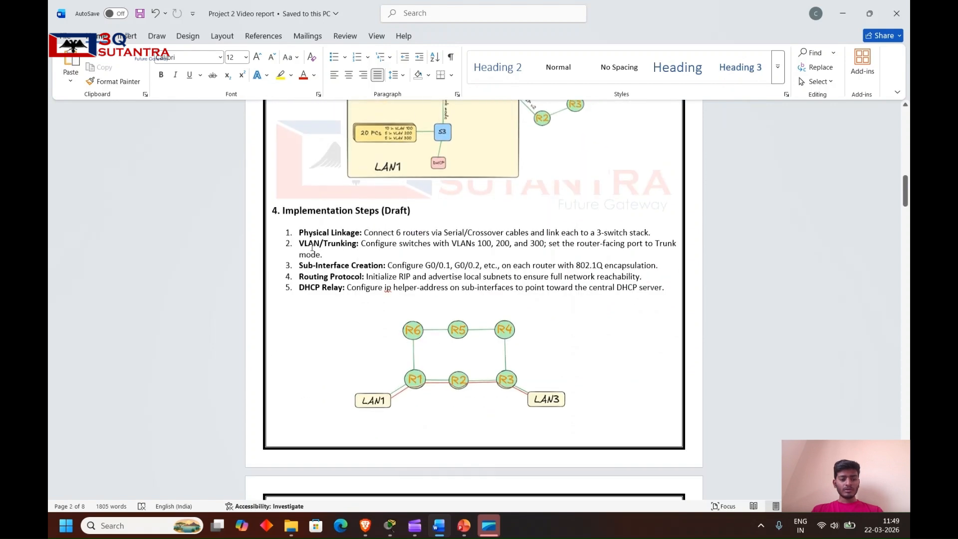
{"action": "left_click_drag", "start_coordinate": [297, 268], "coordinate": [342, 325]}
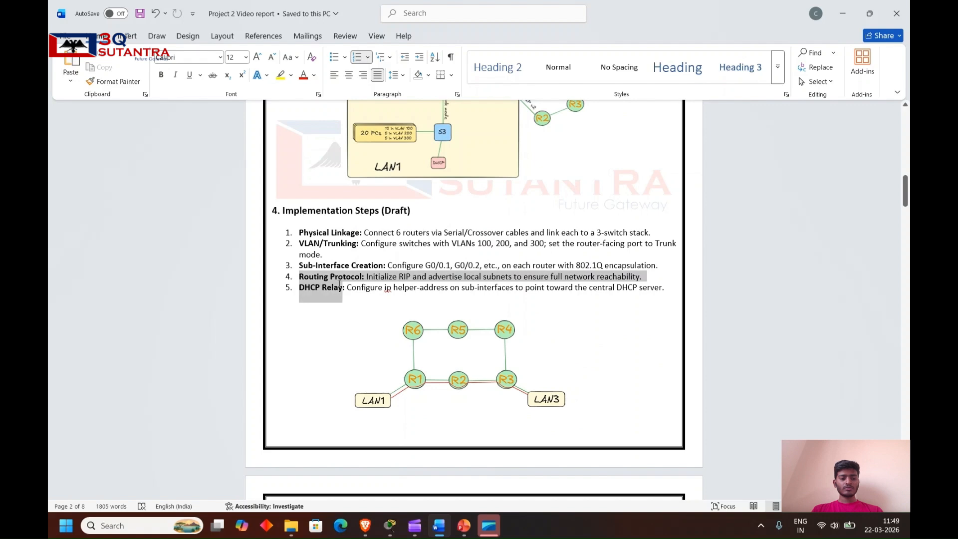
{"action": "left_click", "coordinate": [342, 325]}
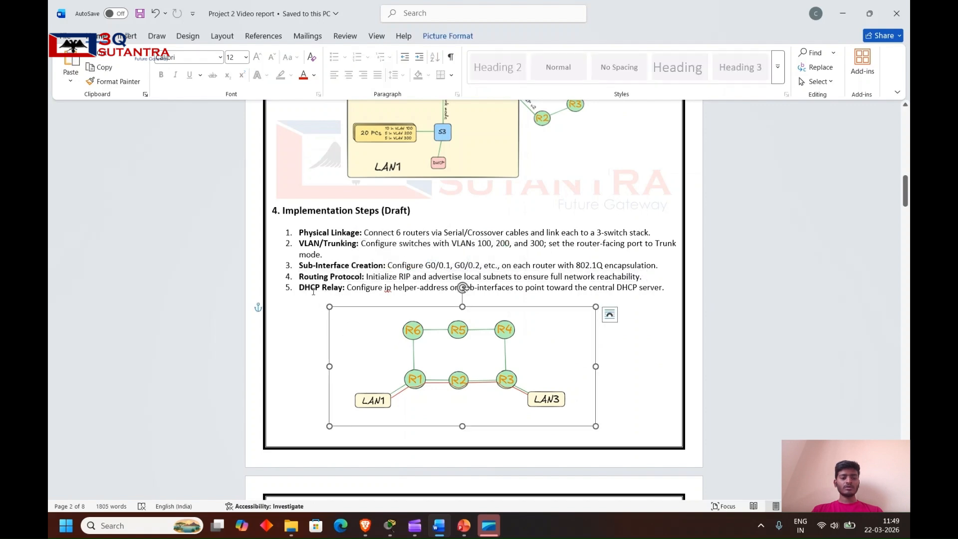
{"action": "left_click", "coordinate": [495, 250]}
Review the Project Proposal Summary Table and the Defining Tasks section of the project planning phase.
{"action": "scroll", "coordinate": [496, 251], "scroll_direction": "down", "scroll_amount": 7}
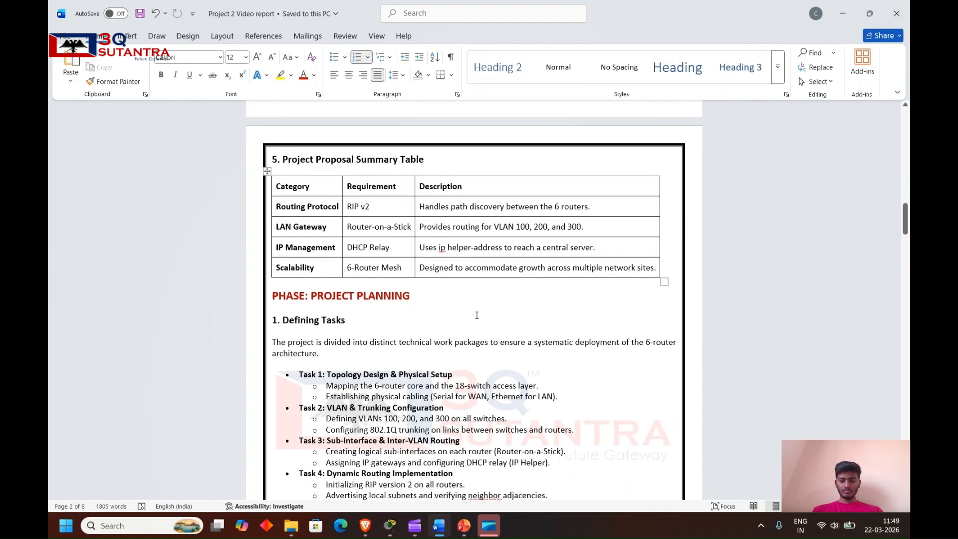
{"action": "scroll", "coordinate": [477, 314], "scroll_direction": "down", "scroll_amount": 1}
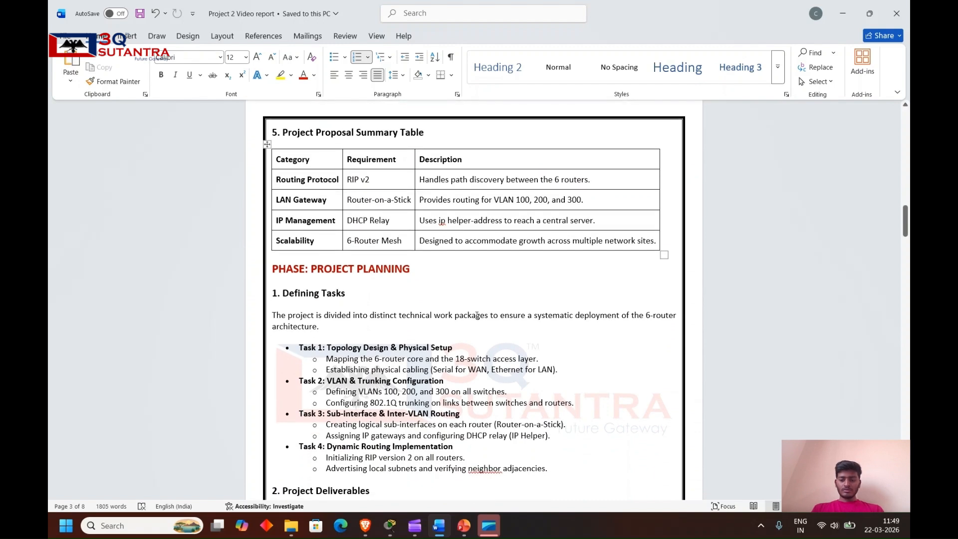
{"action": "scroll", "coordinate": [367, 245], "scroll_direction": "up", "scroll_amount": 13}
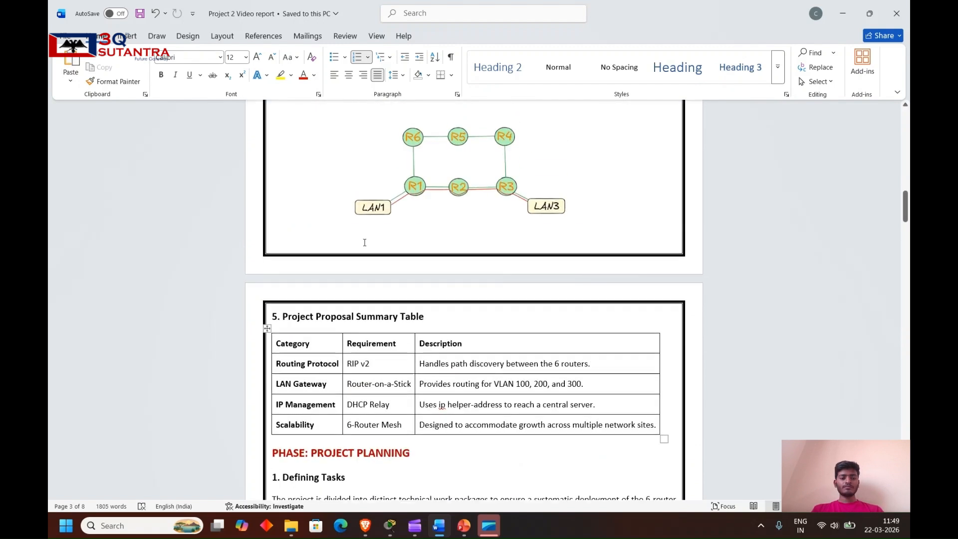
{"action": "scroll", "coordinate": [367, 245], "scroll_direction": "down", "scroll_amount": 10}
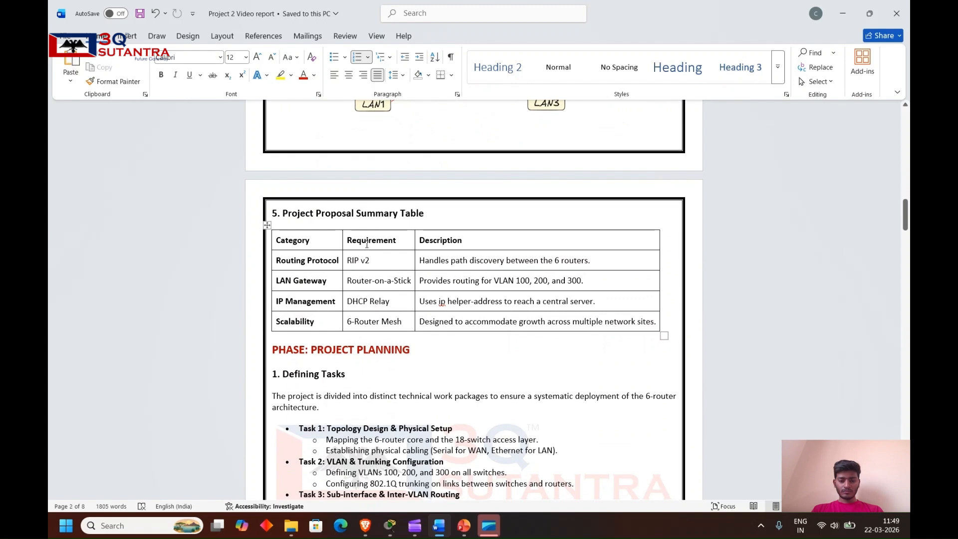
Read through the proposal summary, the planning tasks and Project Deliverables, and examine the Planning Summary Table.
{"action": "scroll", "coordinate": [333, 322], "scroll_direction": "down", "scroll_amount": 1}
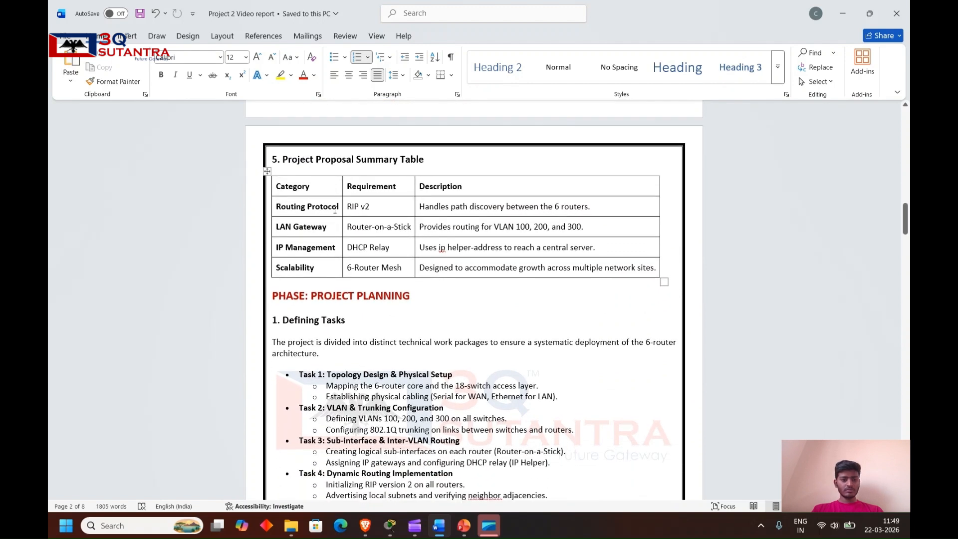
{"action": "scroll", "coordinate": [389, 253], "scroll_direction": "up", "scroll_amount": 5}
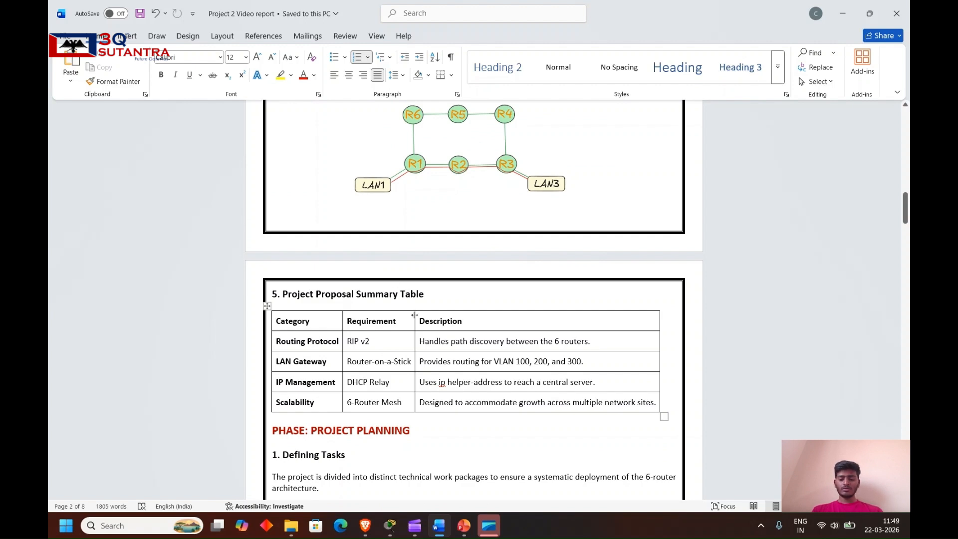
{"action": "scroll", "coordinate": [415, 316], "scroll_direction": "down", "scroll_amount": 15}
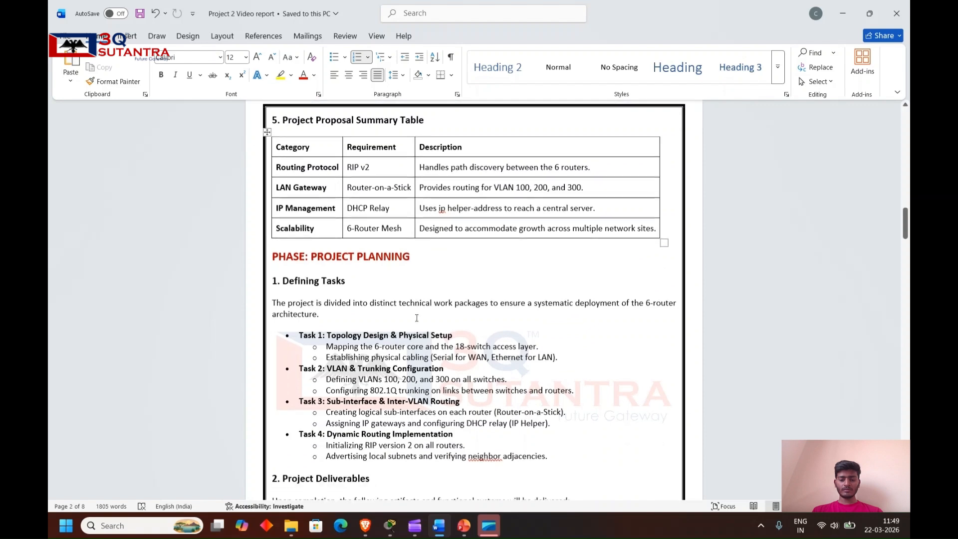
{"action": "scroll", "coordinate": [416, 317], "scroll_direction": "down", "scroll_amount": 5}
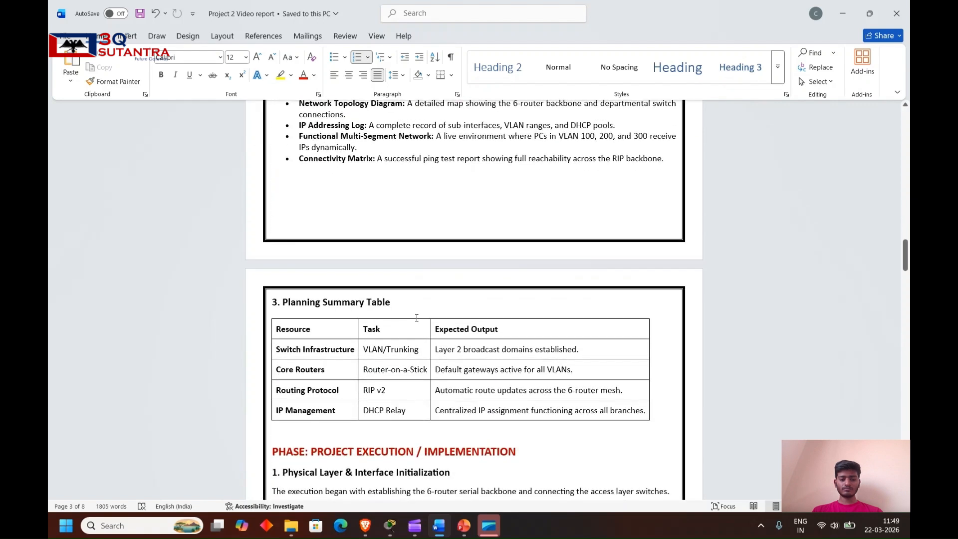
{"action": "scroll", "coordinate": [417, 317], "scroll_direction": "down", "scroll_amount": 4}
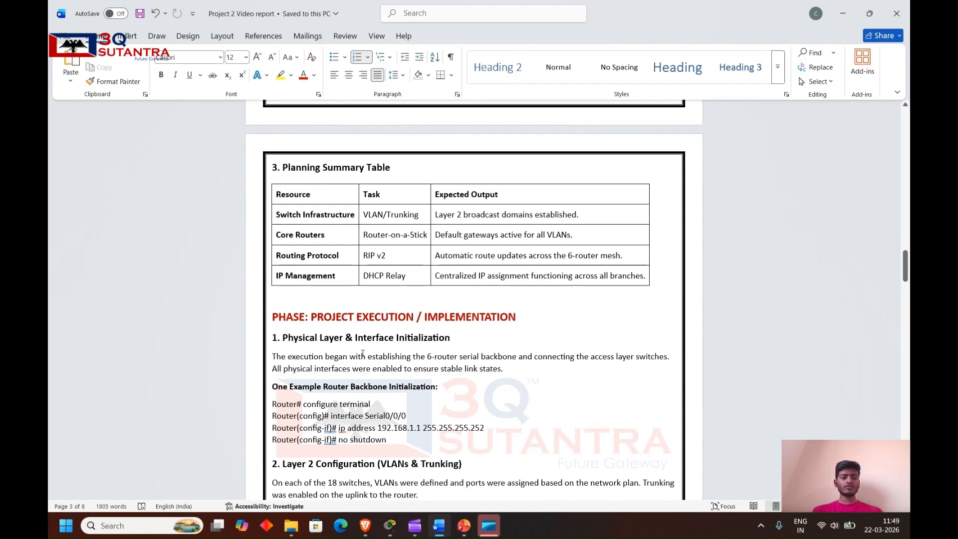
Examine the Project Execution / Implementation phase, from the router, VLAN, Router-on-a-Stick and RIP v2 command examples to the Execution Summary Table.
{"action": "scroll", "coordinate": [410, 382], "scroll_direction": "down", "scroll_amount": 6}
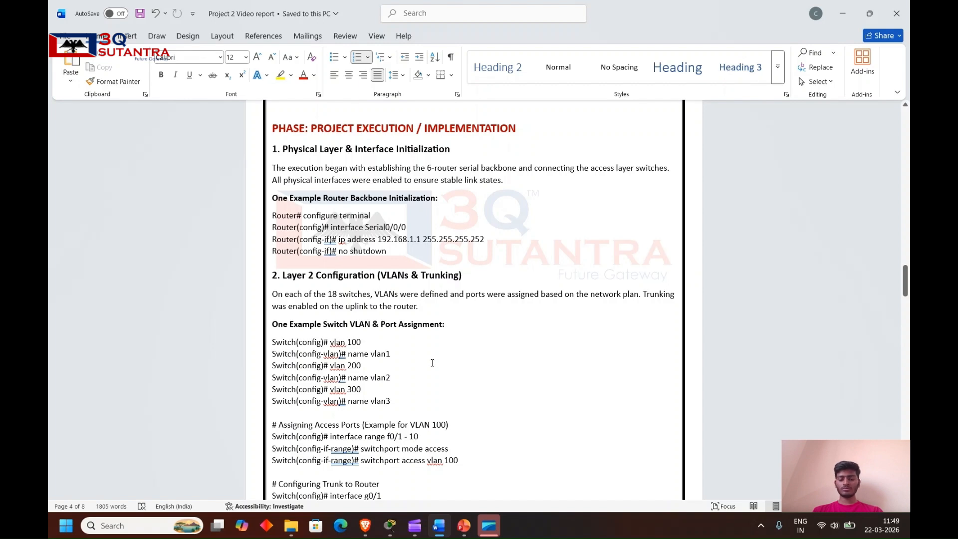
{"action": "scroll", "coordinate": [432, 363], "scroll_direction": "down", "scroll_amount": 5}
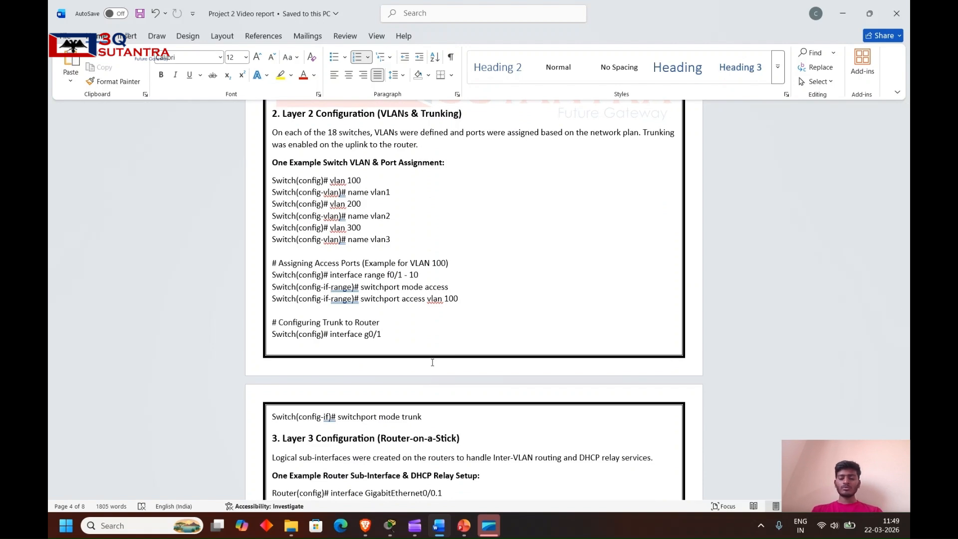
{"action": "scroll", "coordinate": [432, 363], "scroll_direction": "down", "scroll_amount": 10}
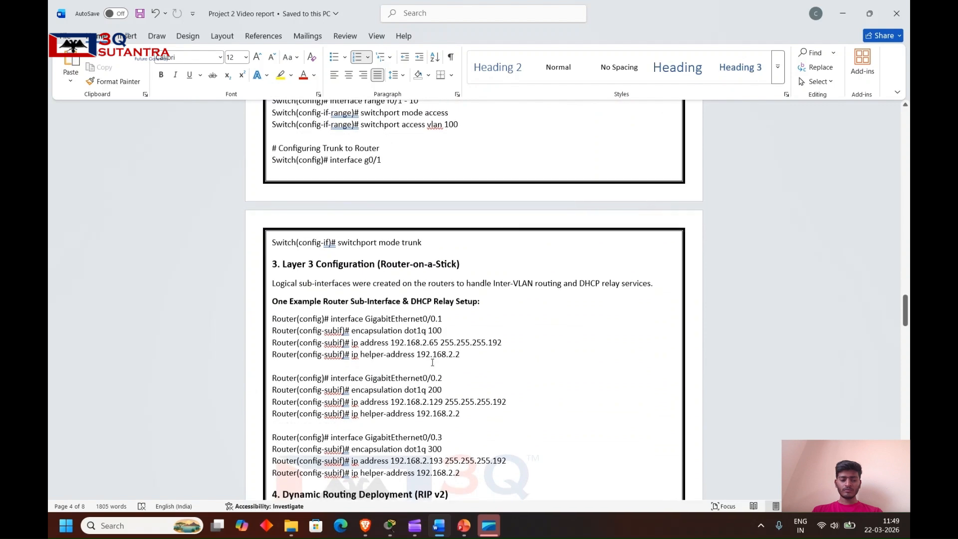
{"action": "scroll", "coordinate": [432, 362], "scroll_direction": "down", "scroll_amount": 4}
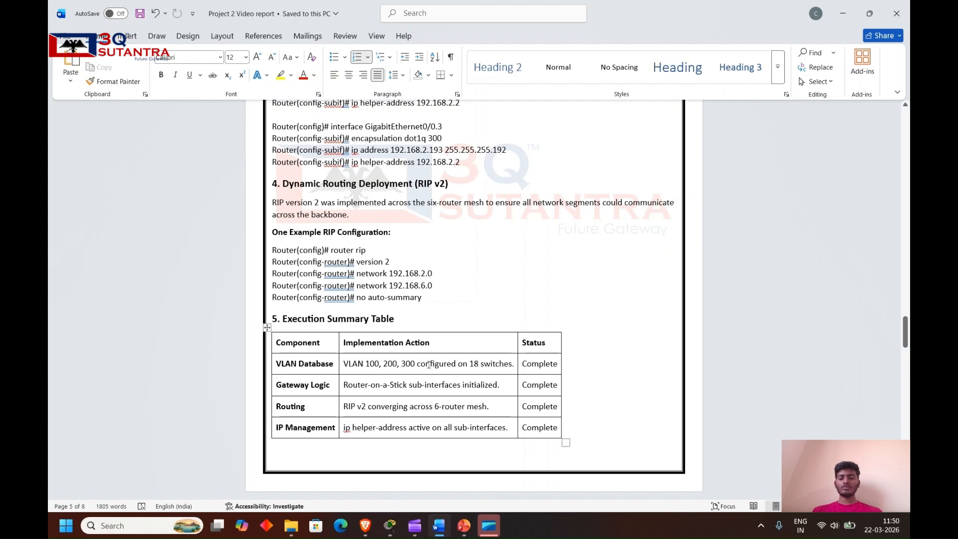
Review the Monitoring and Controlling phase, highlighting the verification commands under Tracking Progress & Performance and reading the Troubleshooting Methods.
{"action": "scroll", "coordinate": [429, 364], "scroll_direction": "down", "scroll_amount": 3}
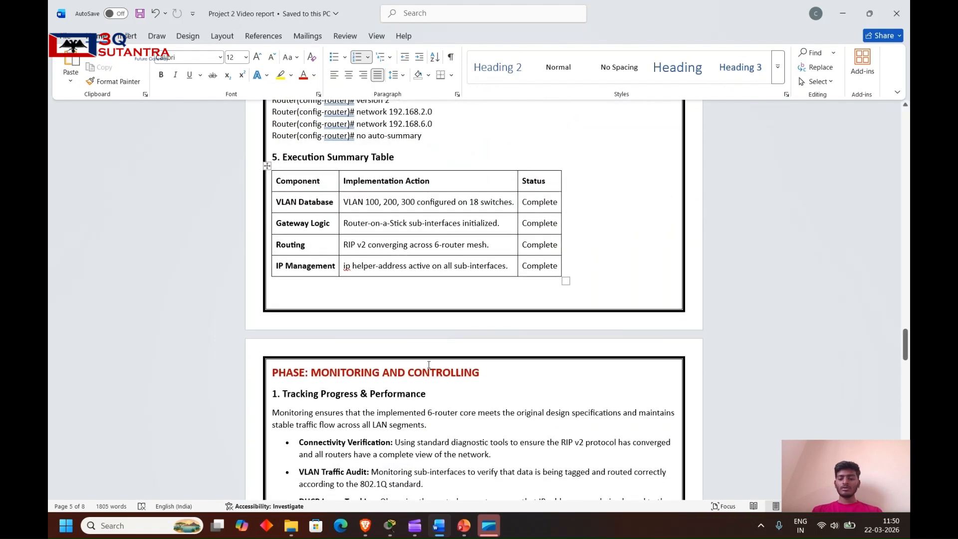
{"action": "scroll", "coordinate": [429, 364], "scroll_direction": "down", "scroll_amount": 3}
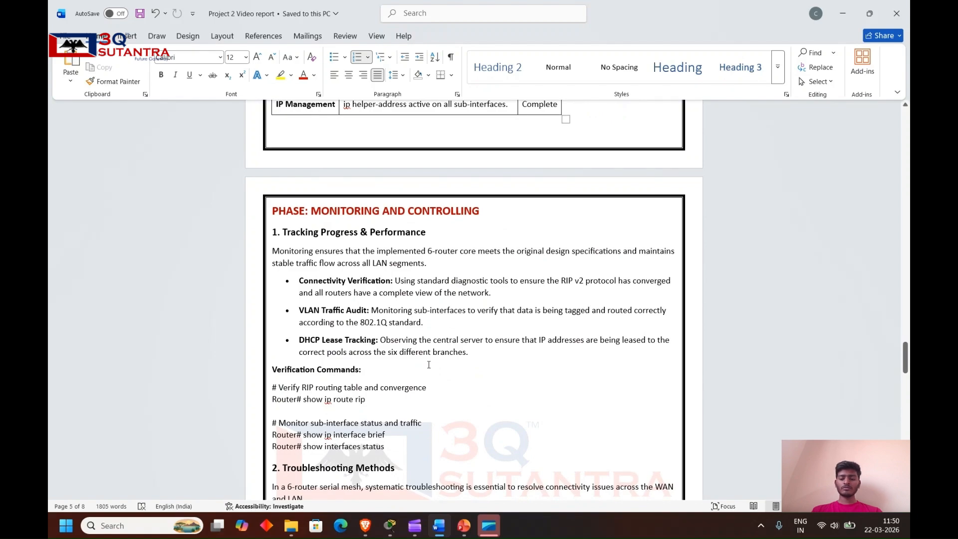
{"action": "scroll", "coordinate": [397, 308], "scroll_direction": "down", "scroll_amount": 13}
{"action": "scroll", "coordinate": [396, 308], "scroll_direction": "down", "scroll_amount": 1}
{"action": "scroll", "coordinate": [395, 307], "scroll_direction": "up", "scroll_amount": 20}
{"action": "scroll", "coordinate": [394, 306], "scroll_direction": "up", "scroll_amount": 6}
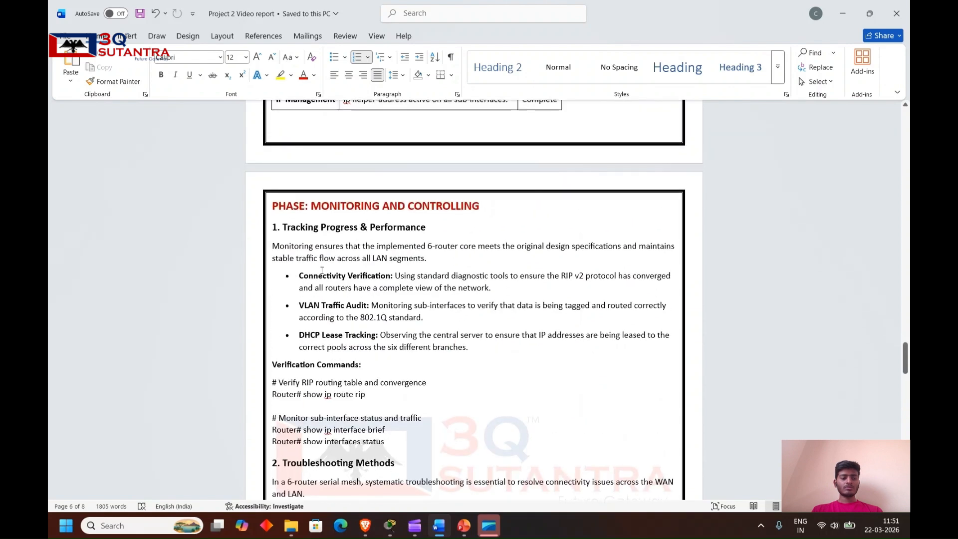
{"action": "scroll", "coordinate": [359, 338], "scroll_direction": "down", "scroll_amount": 2}
{"action": "left_click_drag", "start_coordinate": [382, 334], "coordinate": [272, 275]}
{"action": "left_click", "coordinate": [409, 343]}
{"action": "scroll", "coordinate": [409, 343], "scroll_direction": "down", "scroll_amount": 3}
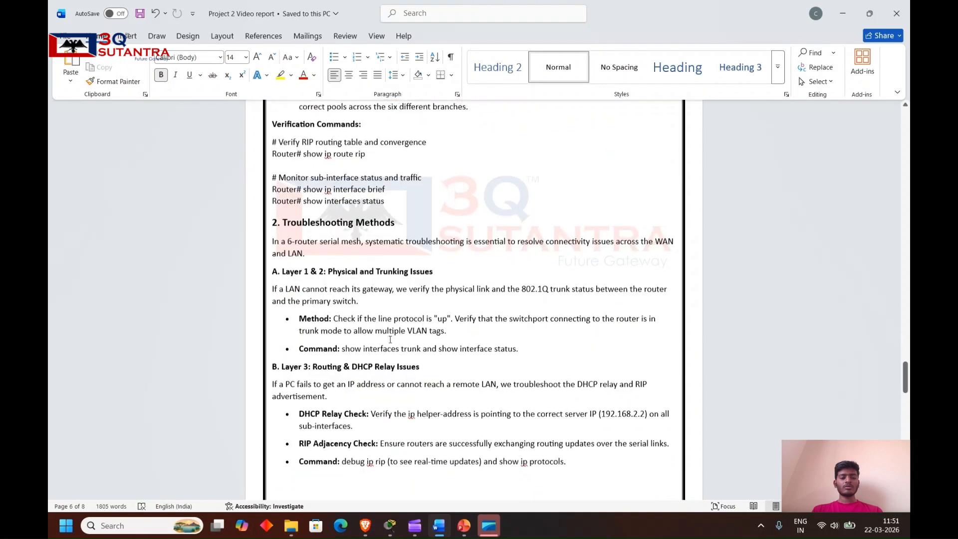
Read the Change Management, Risk Management and Quality Control sections, and review the Project Closing phase through its Closing Summary Table.
{"action": "scroll", "coordinate": [462, 360], "scroll_direction": "down", "scroll_amount": 10}
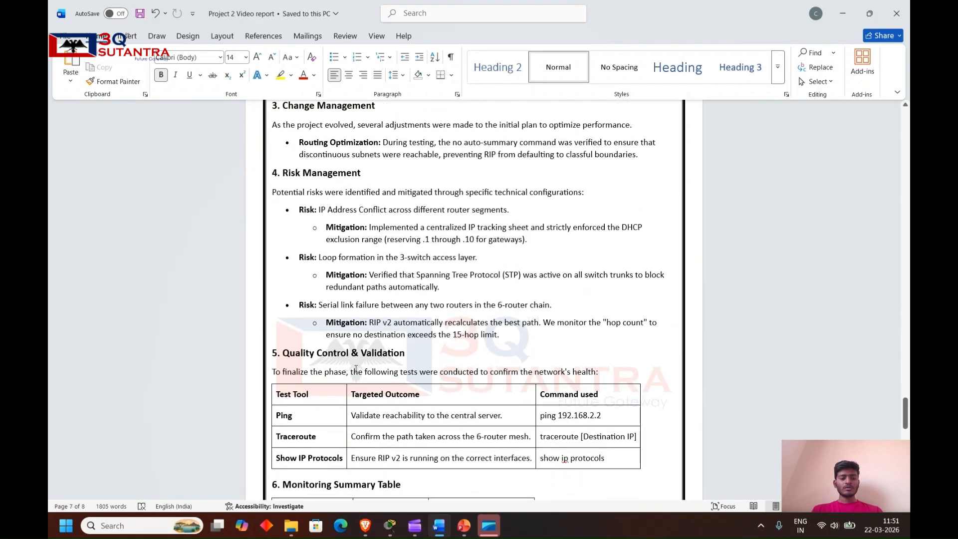
{"action": "scroll", "coordinate": [382, 357], "scroll_direction": "down", "scroll_amount": 10}
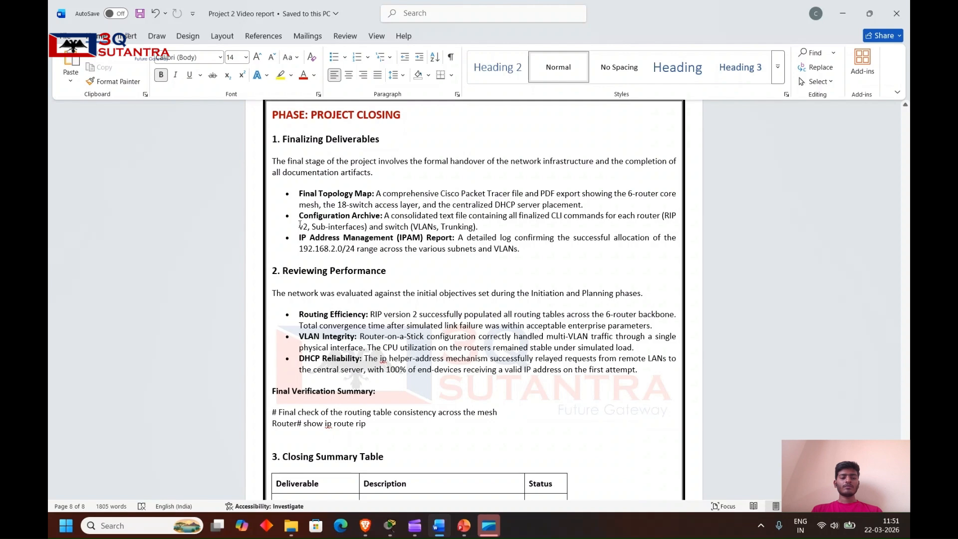
{"action": "scroll", "coordinate": [431, 346], "scroll_direction": "down", "scroll_amount": 3}
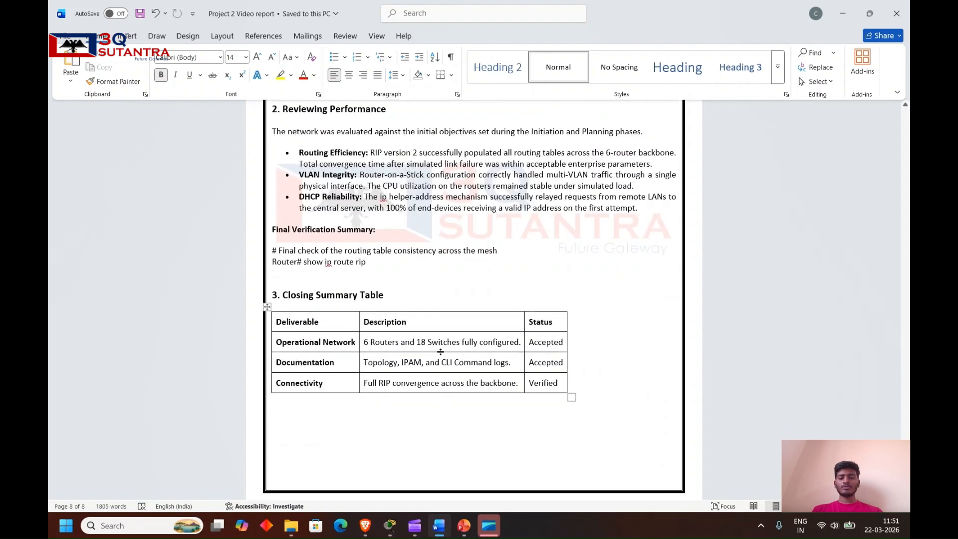